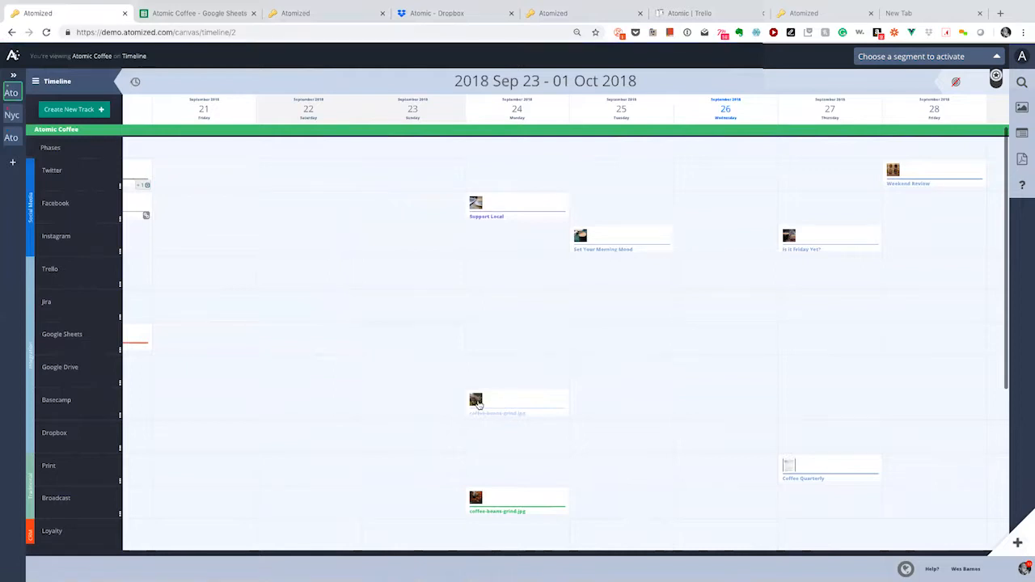
{"action": "left_click", "coordinate": [481, 402]}
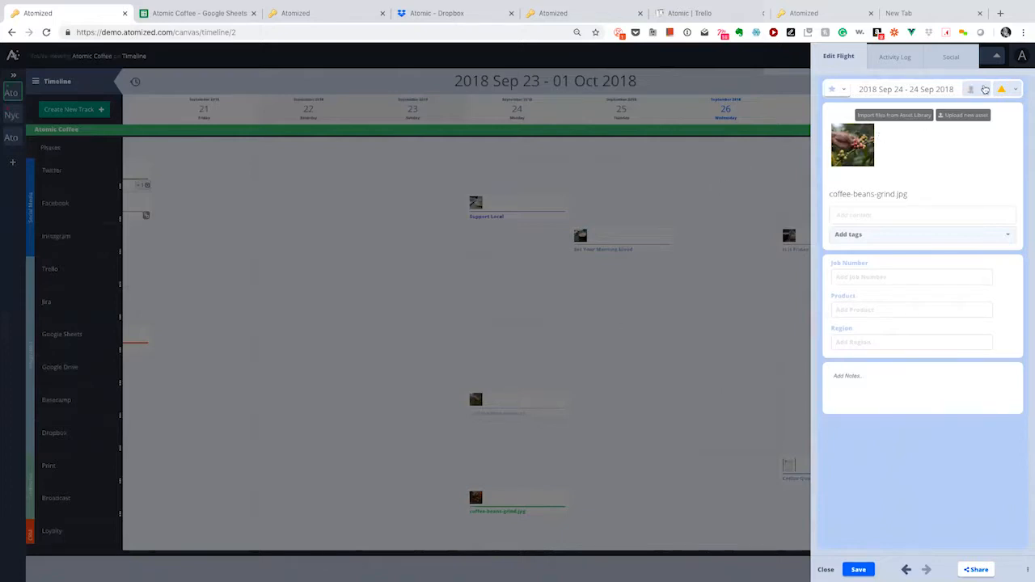
{"action": "left_click", "coordinate": [985, 88]}
{"action": "left_click", "coordinate": [1015, 89]}
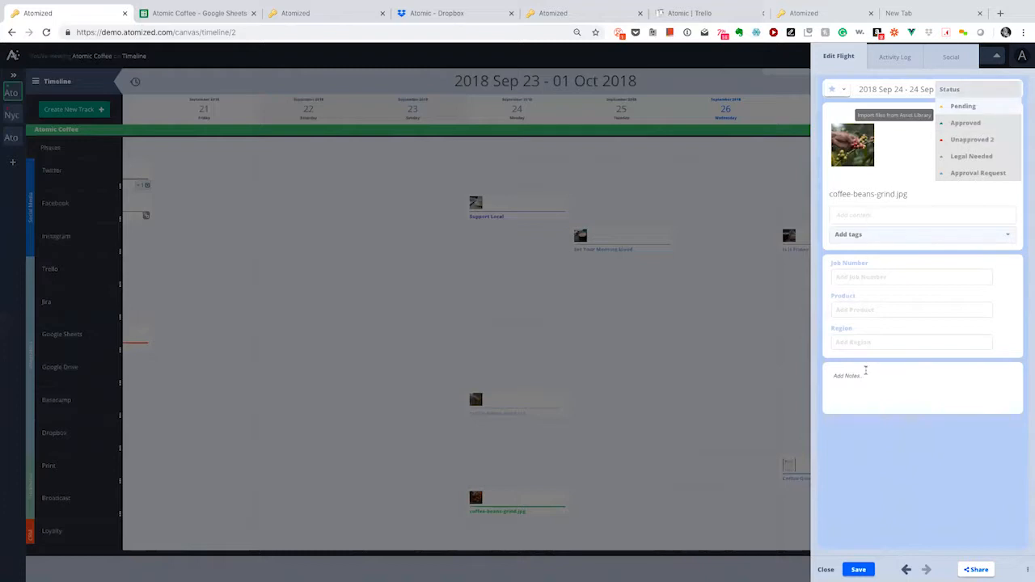
{"action": "left_click", "coordinate": [865, 371]}
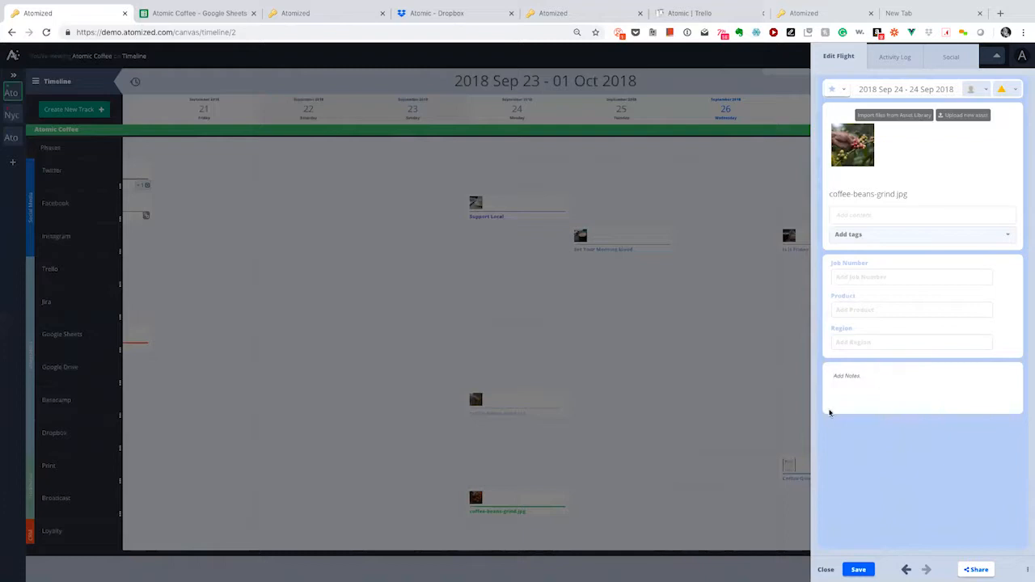
{"action": "left_click", "coordinate": [646, 415]}
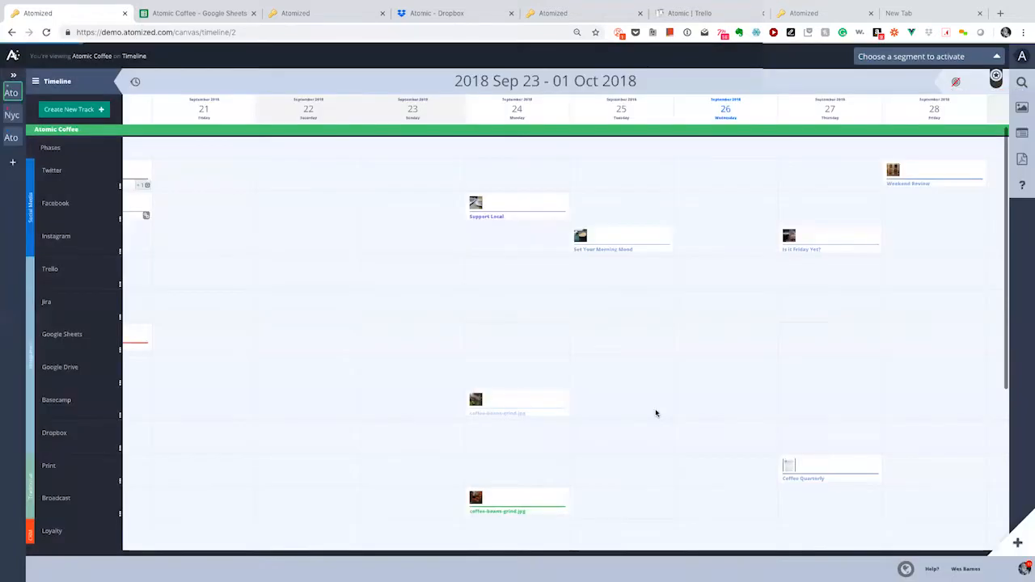
Step: Copy cell C2's Morning Coffee Reading image URL from 'creative team selection' and return to the content sheet
{"action": "left_click", "coordinate": [191, 15]}
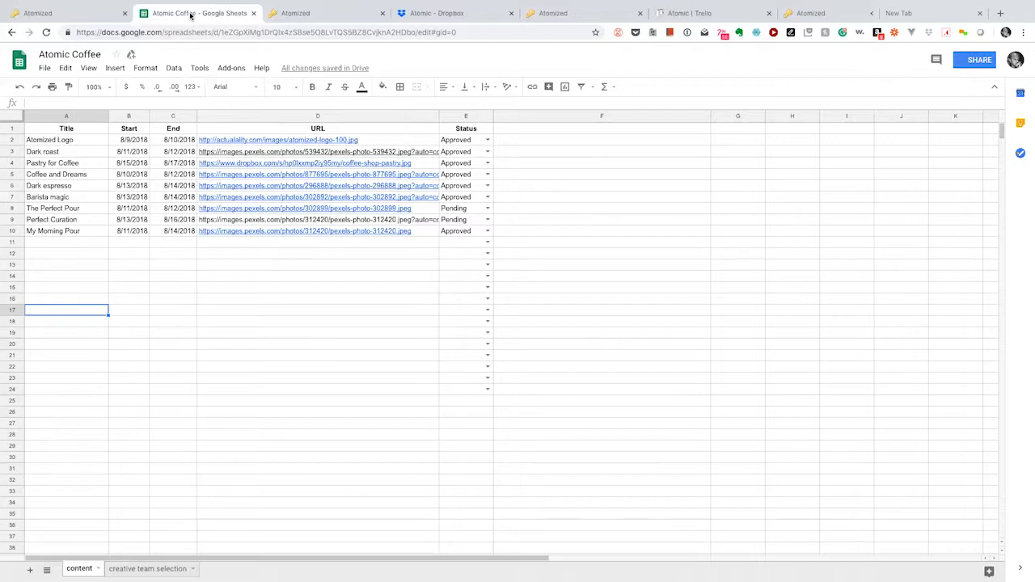
{"action": "left_click", "coordinate": [93, 246]}
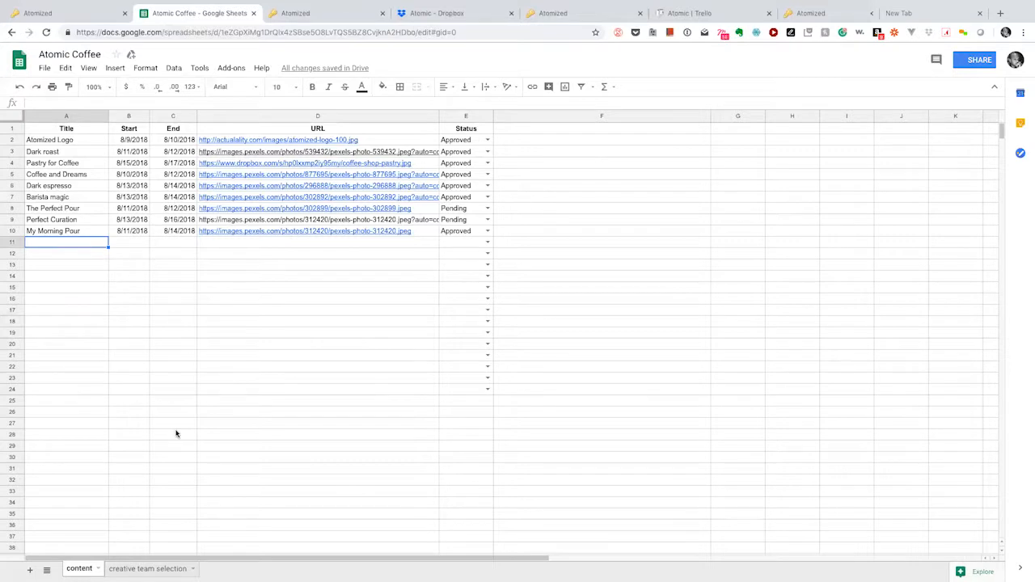
{"action": "left_click", "coordinate": [147, 568]}
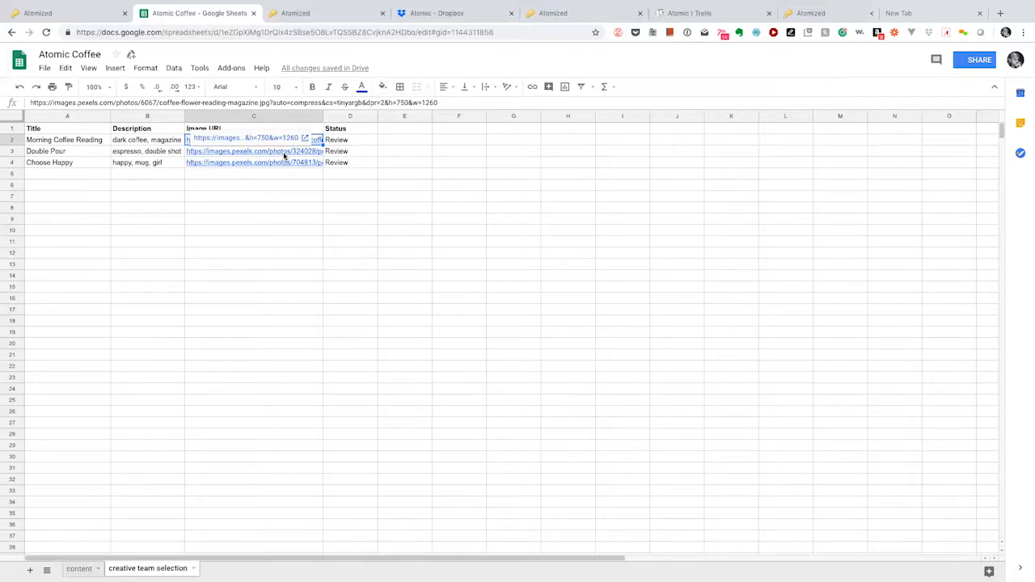
{"action": "key", "text": "ctrl+c"}
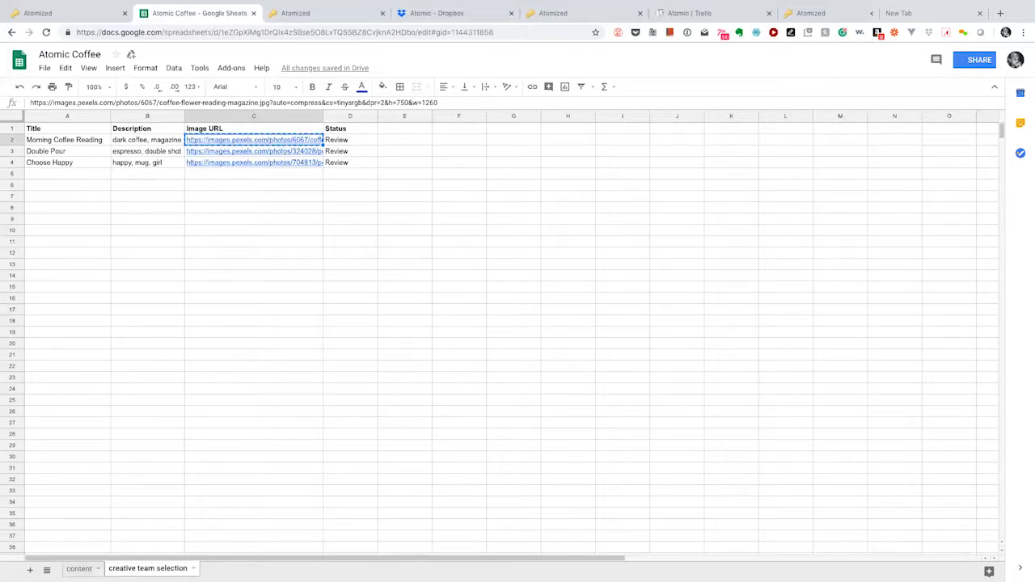
{"action": "key", "text": "alt+Up"}
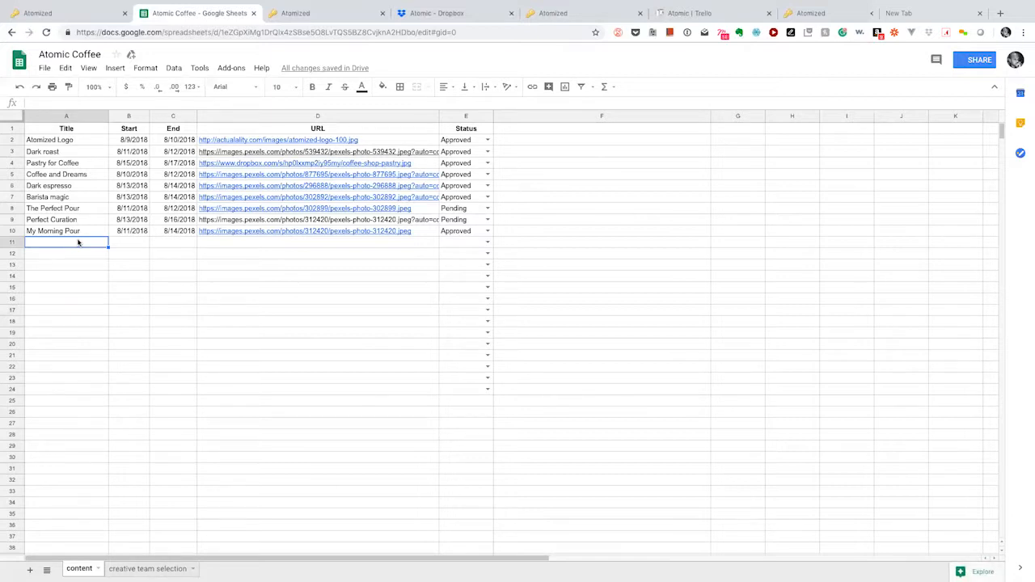
Step: Enter the title 'Morning Coffee Reading' in cell A11
{"action": "type", "text": "Mor"}
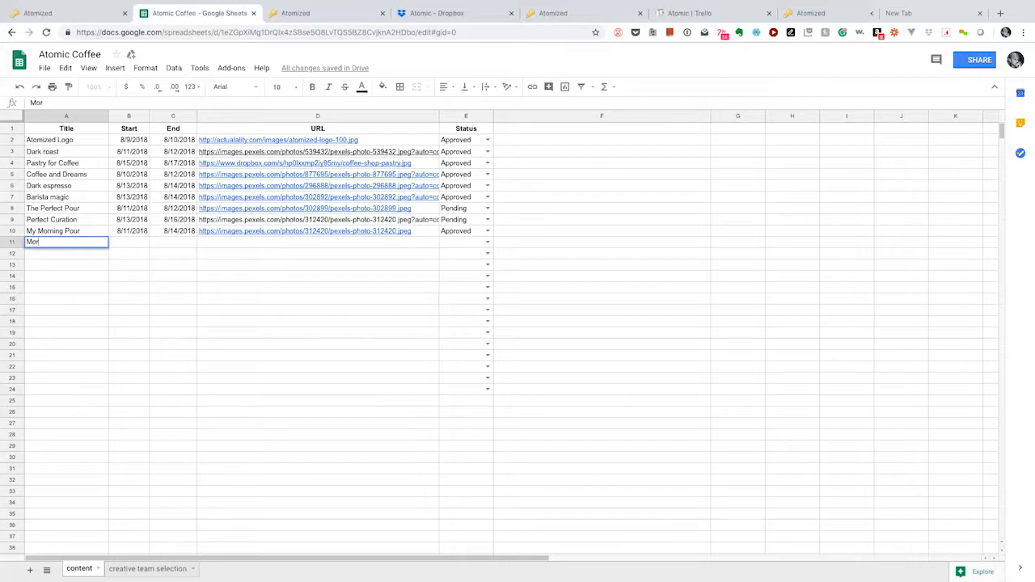
{"action": "key", "text": "BackSpace"}
{"action": "key", "text": "BackSpace"}
{"action": "type", "text": "rning Co"}
{"action": "type", "text": "ffer"}
{"action": "type", "text": "e Reading"}
{"action": "key", "text": "Tab"}
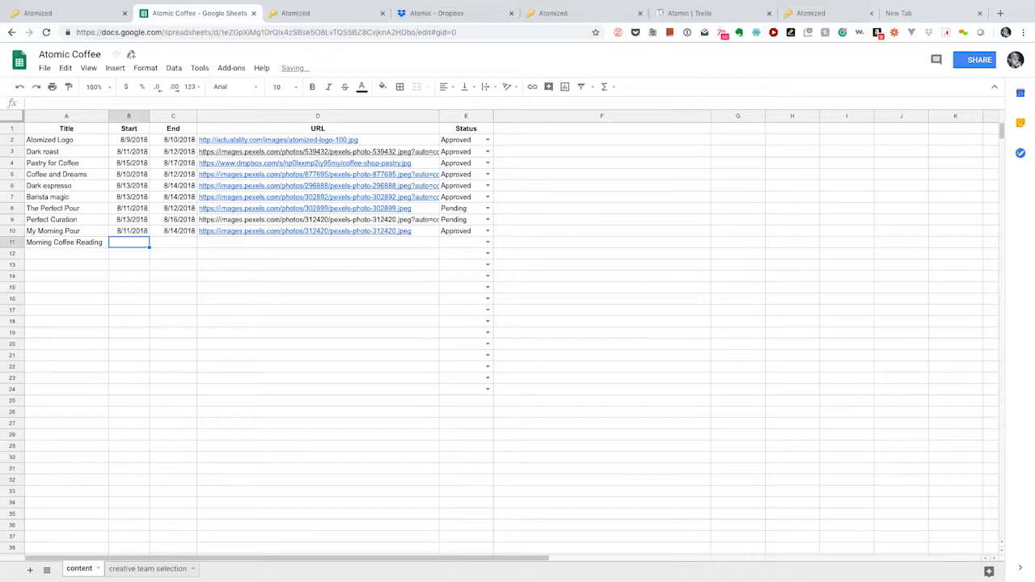
Step: Set B11 to 9/26/2018 and C11 to 9/27/2018 using the date pickers
{"action": "double_click", "coordinate": [133, 241]}
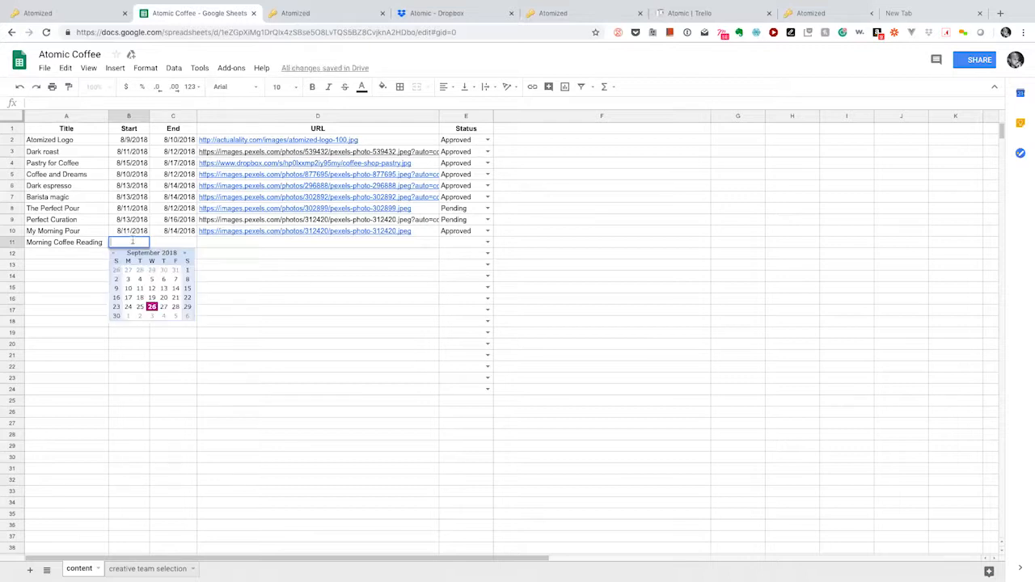
{"action": "double_click", "coordinate": [151, 306]}
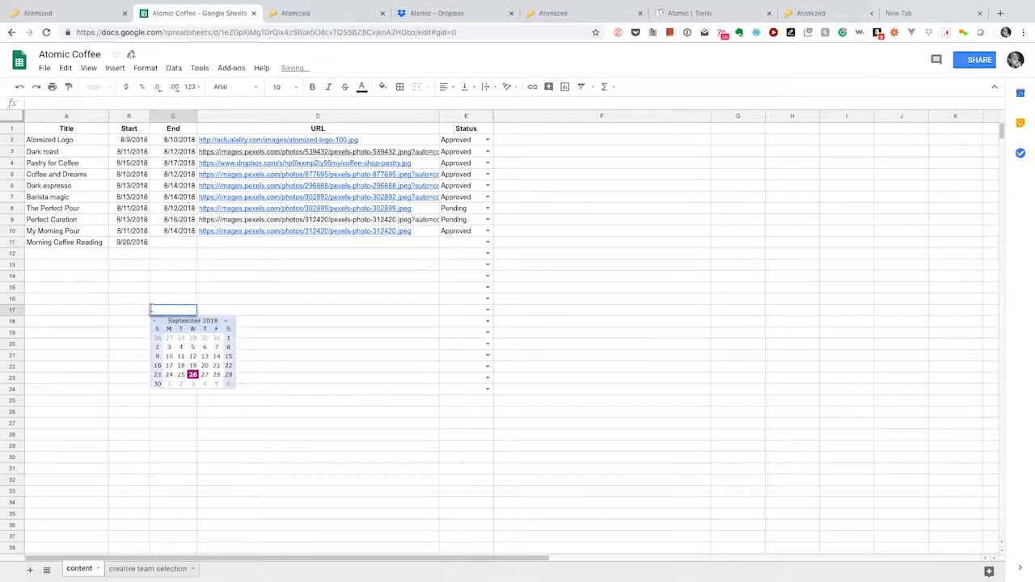
{"action": "double_click", "coordinate": [185, 242]}
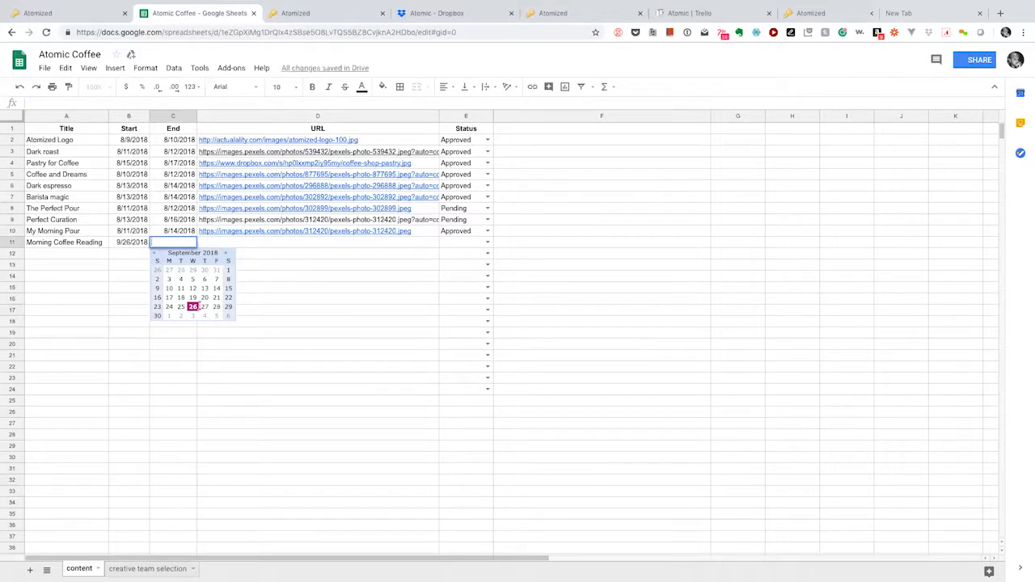
{"action": "left_click", "coordinate": [204, 306]}
{"action": "left_click", "coordinate": [231, 251]}
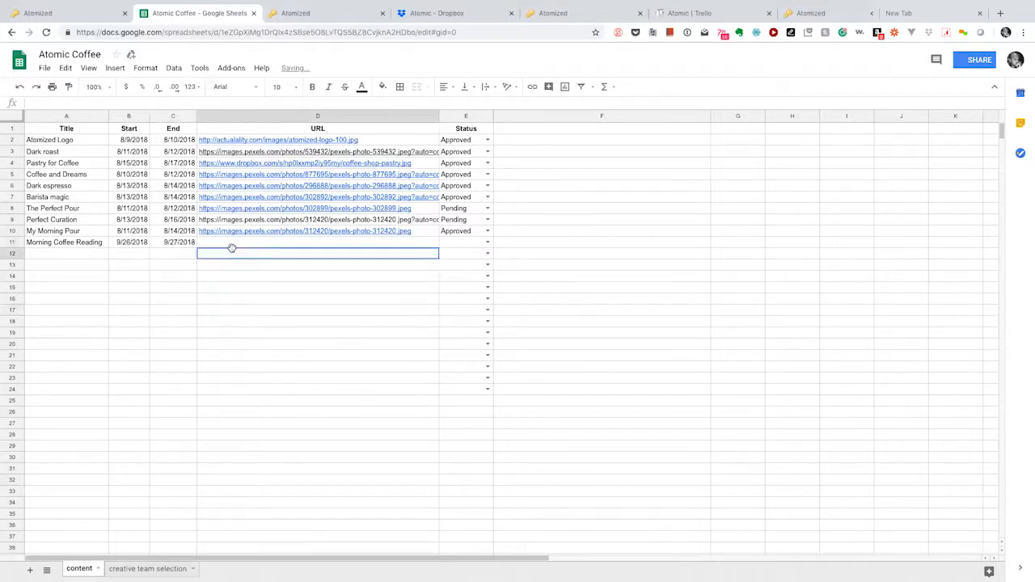
{"action": "left_click", "coordinate": [235, 245]}
Step: Paste the pexels image URL into D11 and preview the linked coffee photo
{"action": "key", "text": "ctrl+v"}
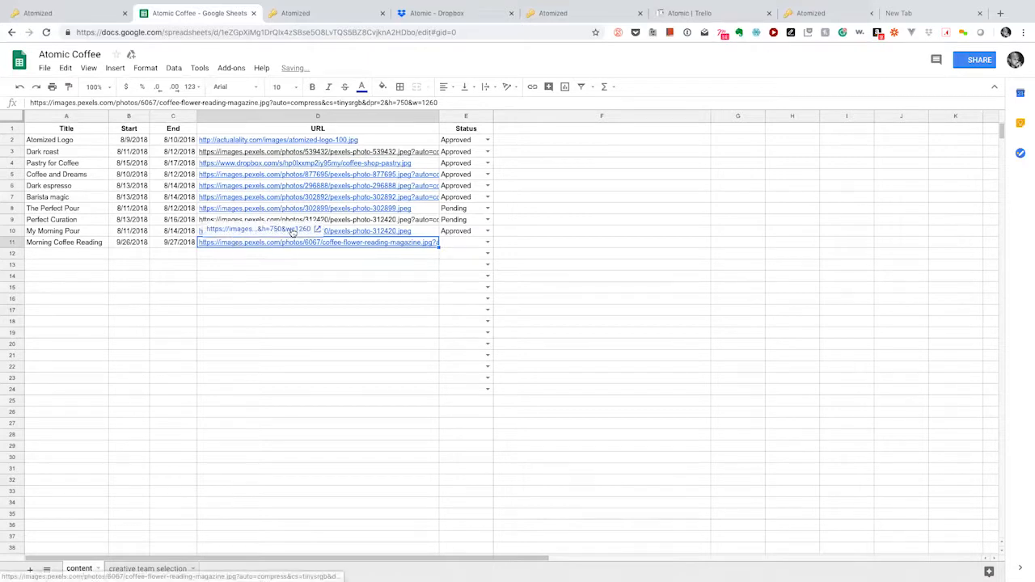
{"action": "left_click", "coordinate": [291, 229]}
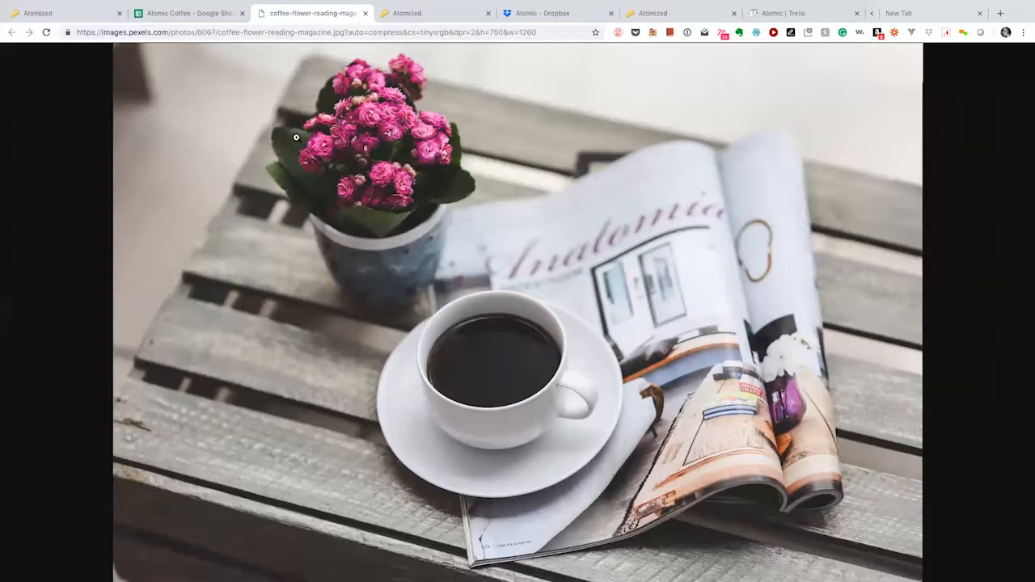
{"action": "left_click", "coordinate": [186, 14]}
Step: Set E11's status to Approved from the dropdown
{"action": "left_click", "coordinate": [453, 243]}
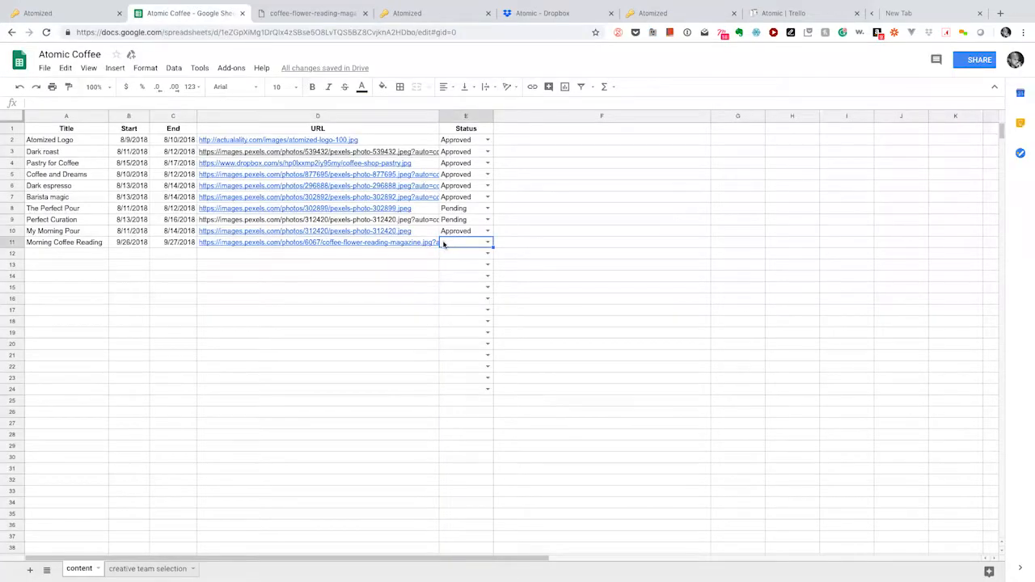
{"action": "left_click", "coordinate": [487, 242]}
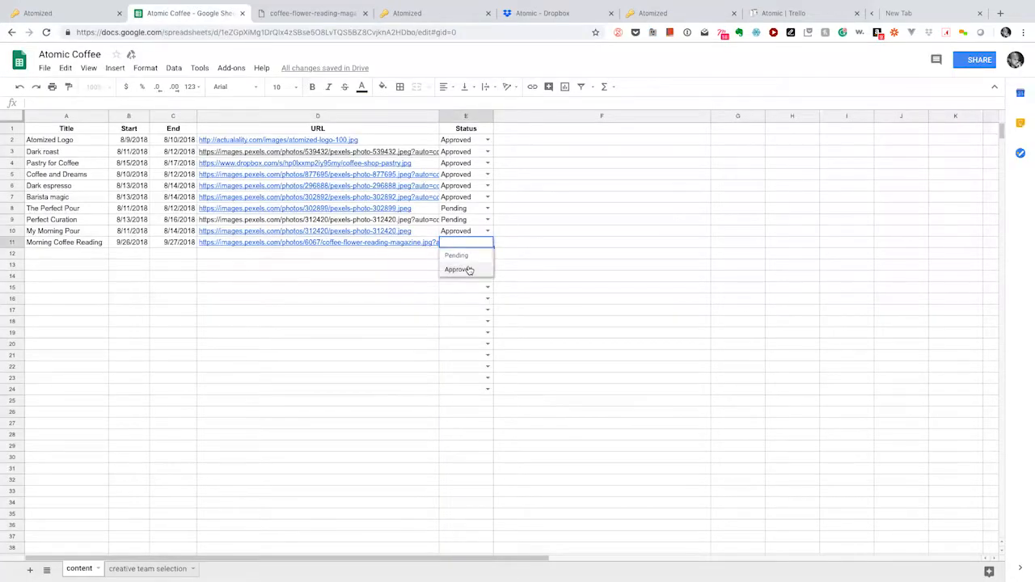
{"action": "left_click", "coordinate": [469, 268]}
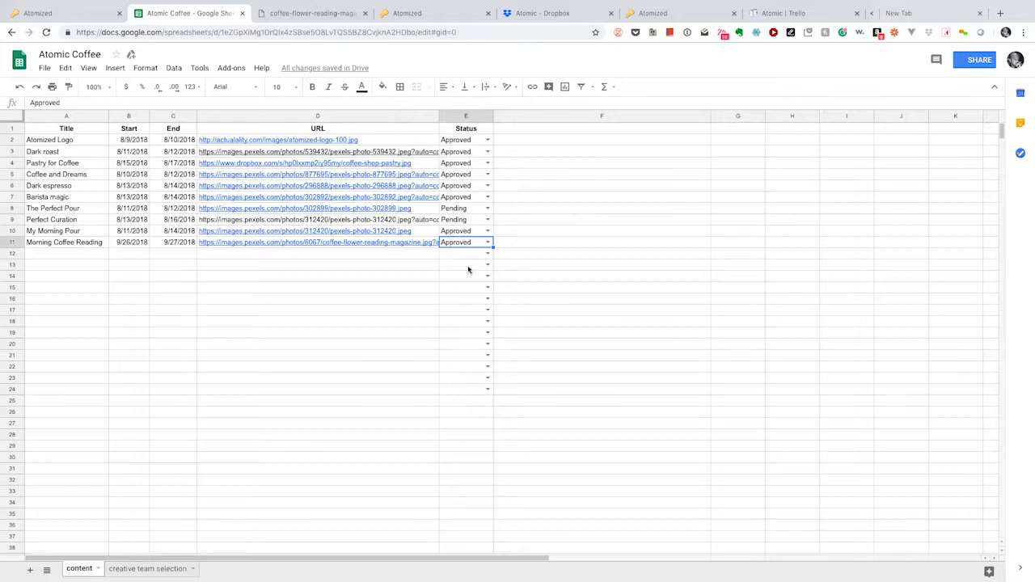
Step: Return to the Atomized timeline showing the Morning Coffee Reading flight for Sep 26–27
{"action": "left_click", "coordinate": [401, 18]}
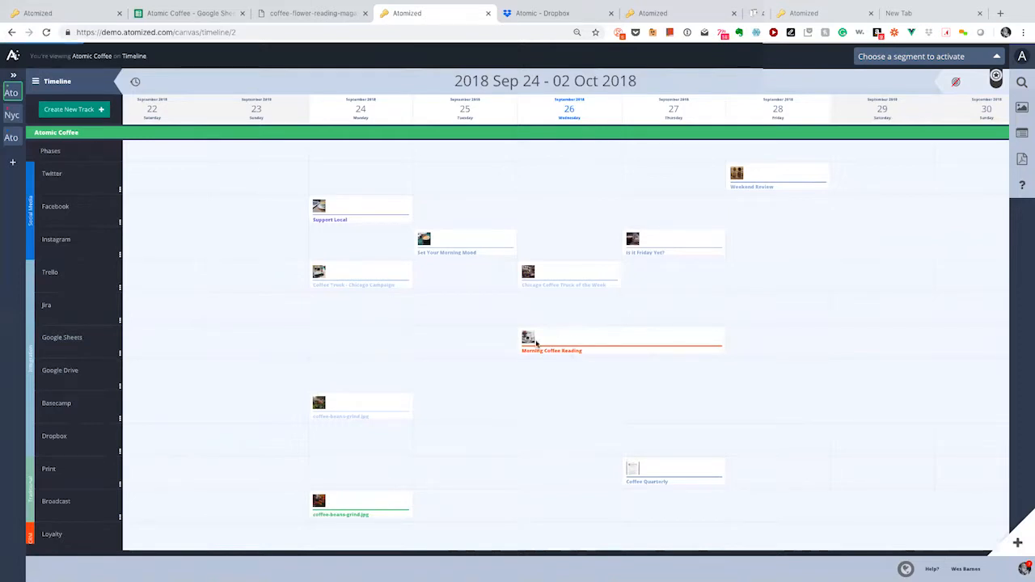
Step: Open the Morning Coffee Reading flight's asset and add the caption 'Let's move this to ready step'
{"action": "left_click", "coordinate": [538, 343]}
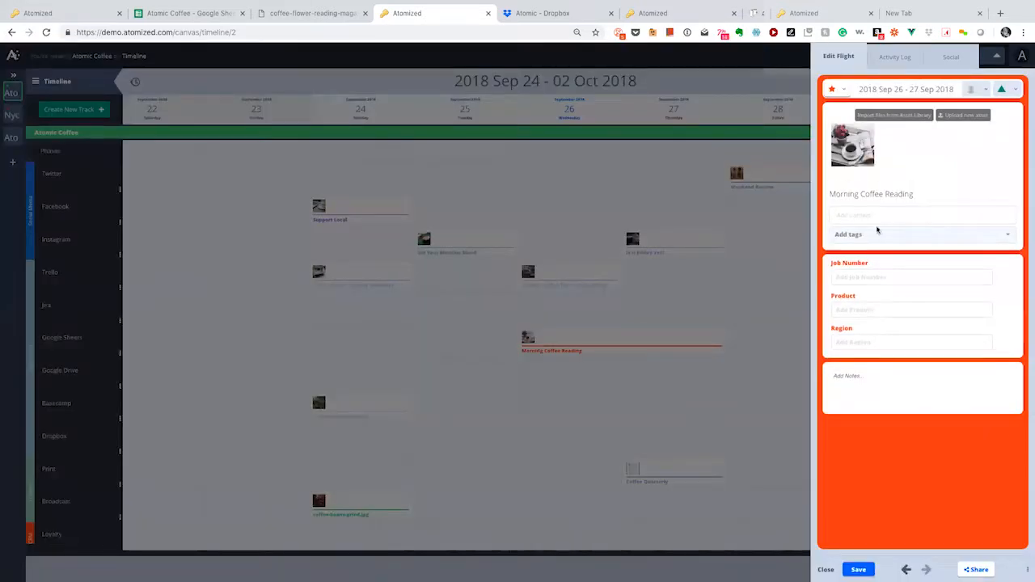
{"action": "left_click", "coordinate": [856, 156]}
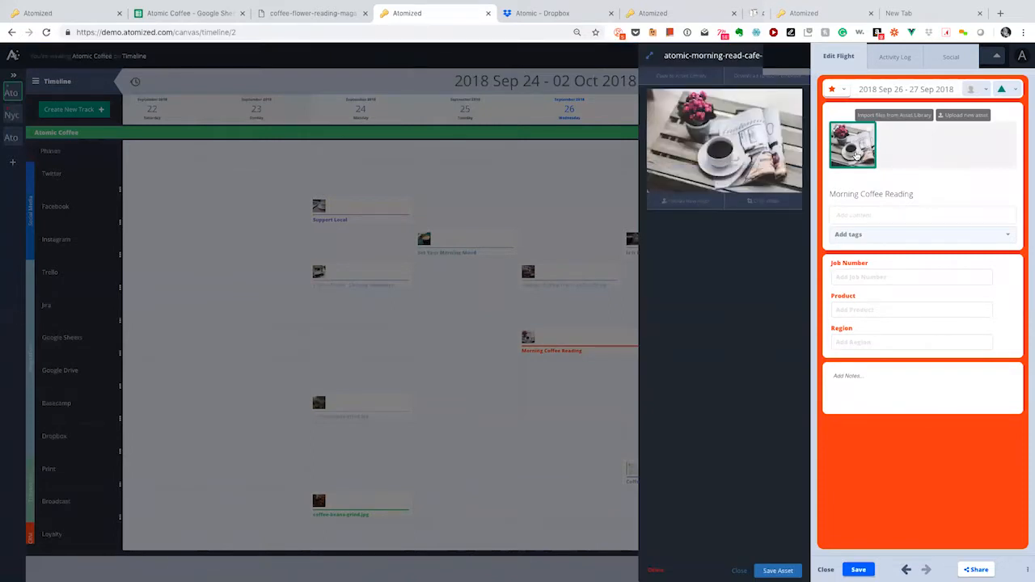
{"action": "left_click_drag", "start_coordinate": [913, 195], "coordinate": [831, 192]}
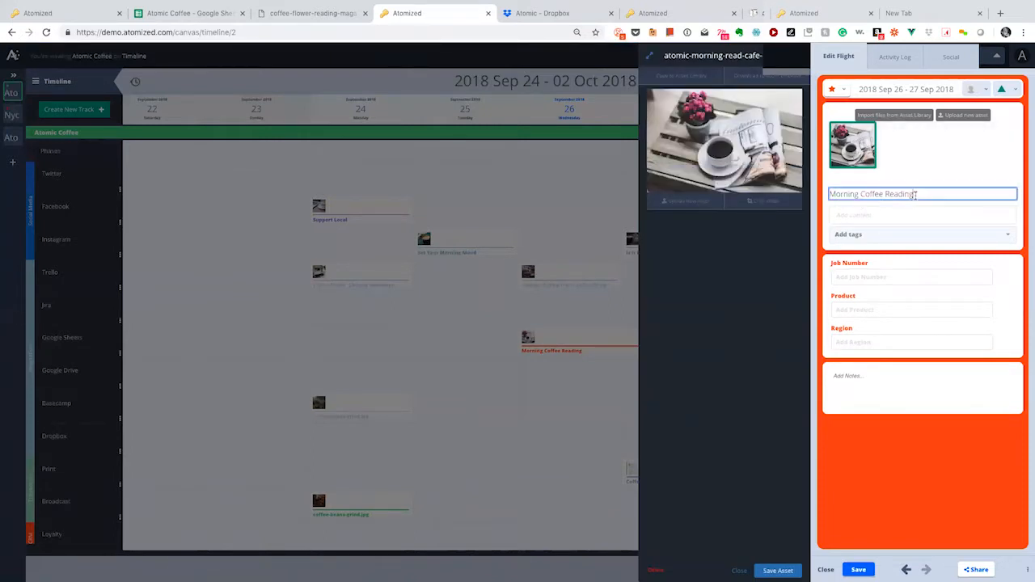
{"action": "left_click", "coordinate": [865, 216]}
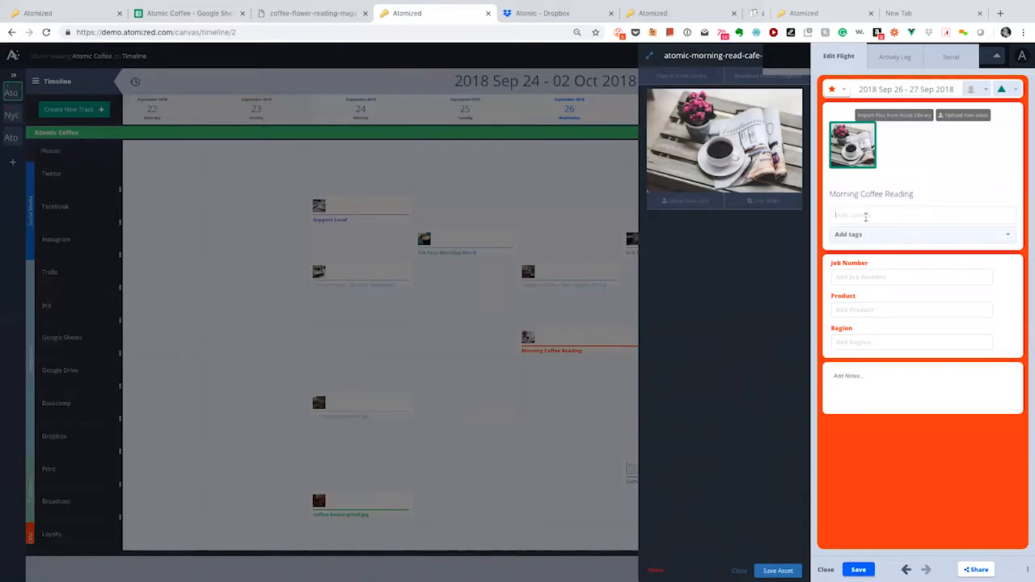
{"action": "left_click", "coordinate": [865, 215]}
{"action": "type", "text": "Let's m"}
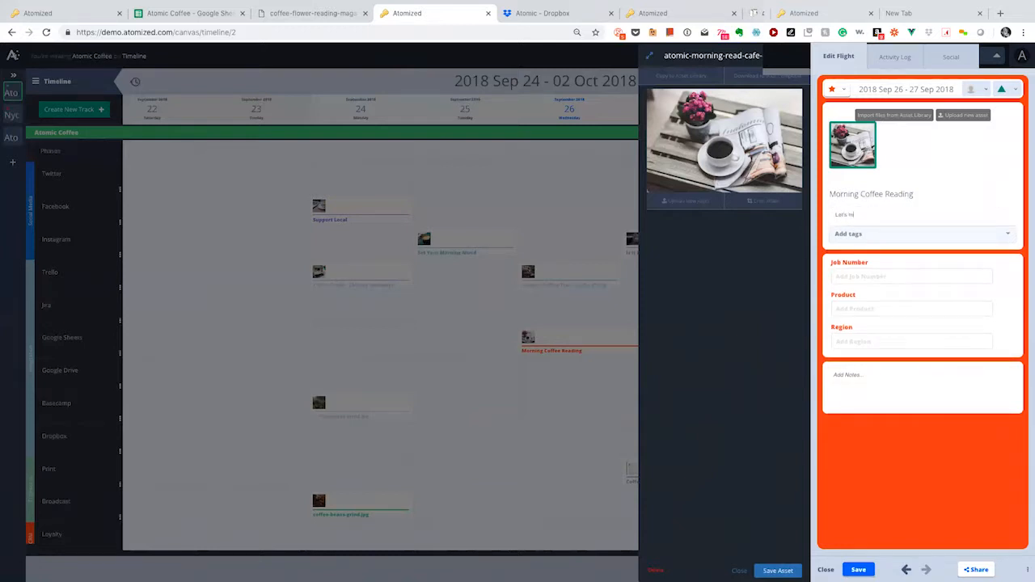
{"action": "type", "text": "ove this to ready stetp"}
{"action": "key", "text": "BackSpace"}
Step: Assign the flight to a team member and set its status to Legal Needed
{"action": "left_click", "coordinate": [985, 91]}
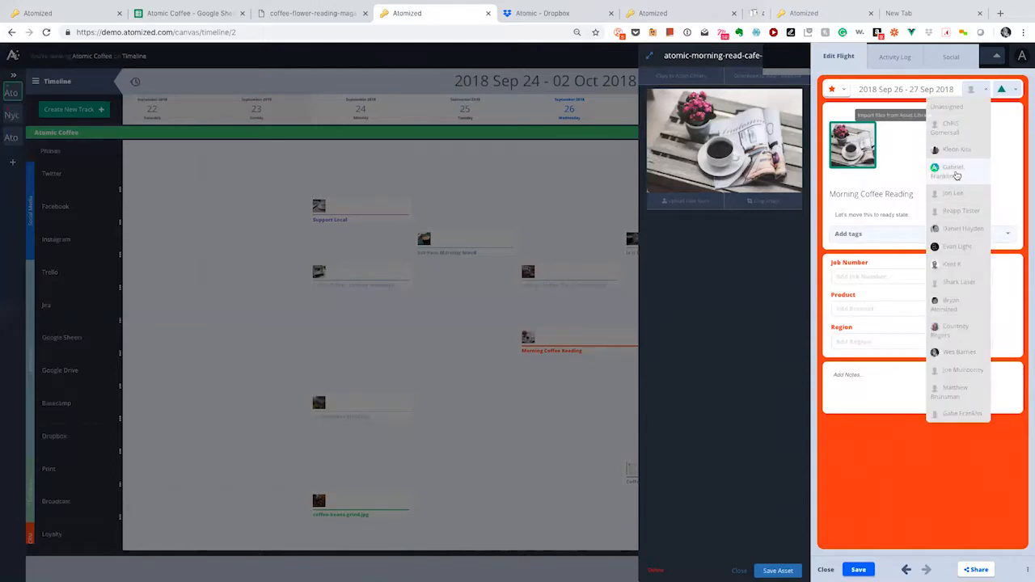
{"action": "left_click", "coordinate": [956, 173]}
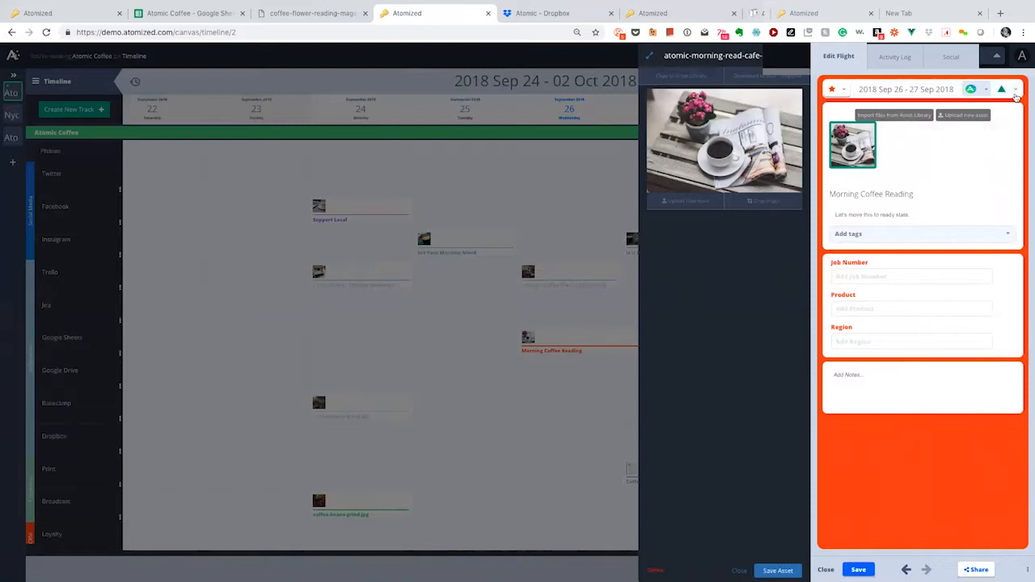
{"action": "left_click", "coordinate": [1015, 90]}
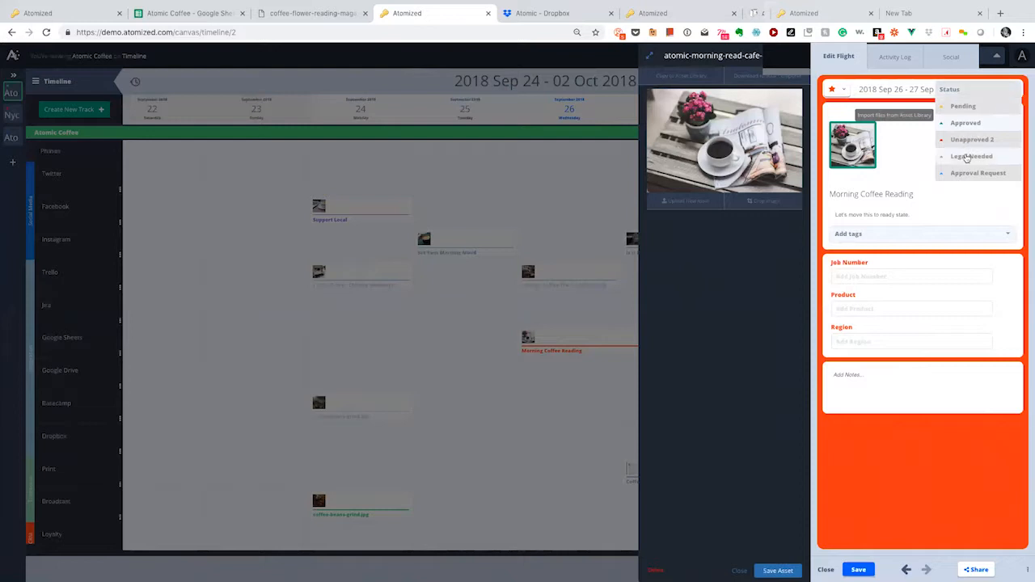
{"action": "left_click", "coordinate": [969, 156]}
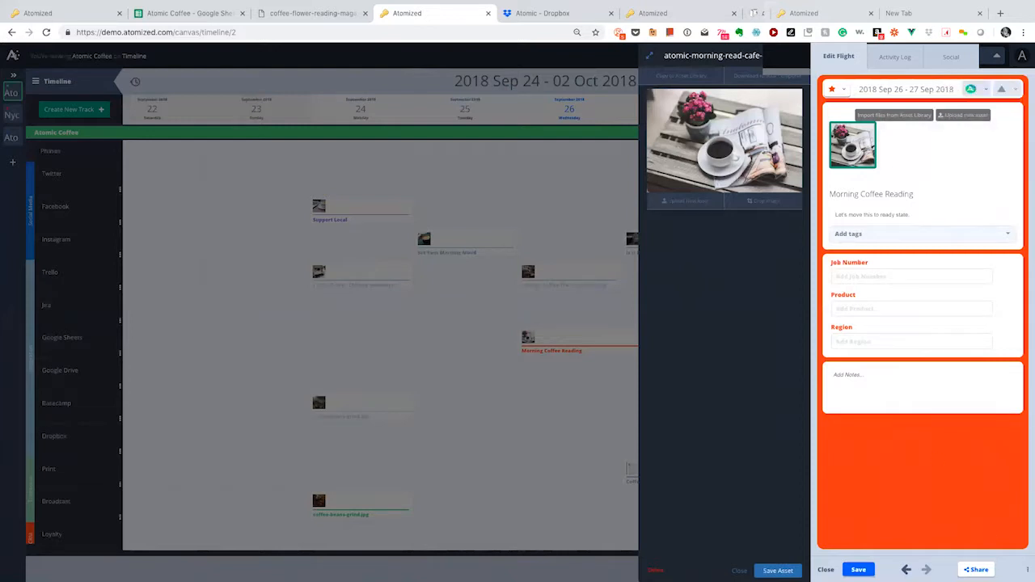
Step: Close the asset detail panel and the Edit Flight panel
{"action": "left_click", "coordinate": [740, 571]}
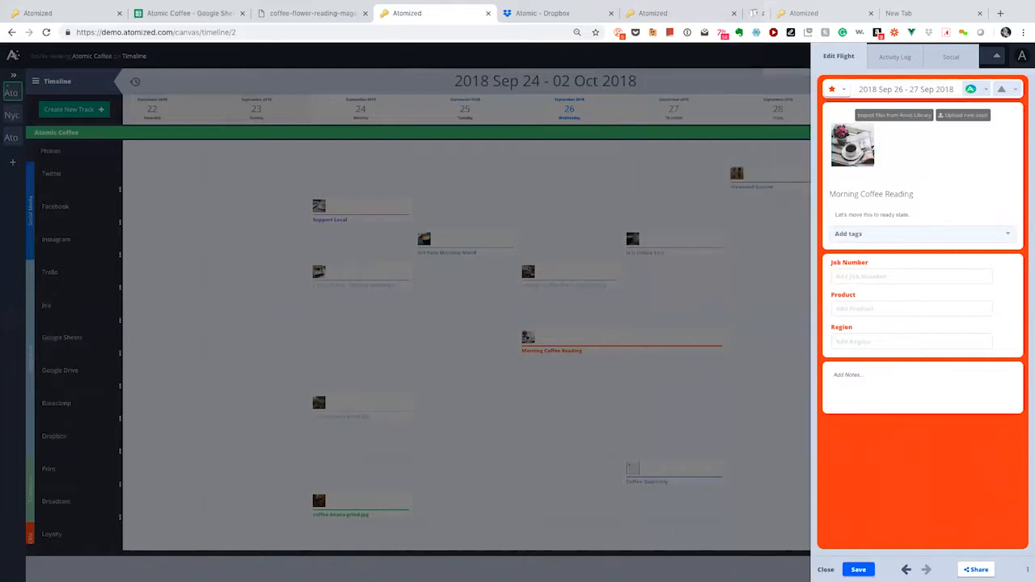
{"action": "left_click", "coordinate": [733, 74]}
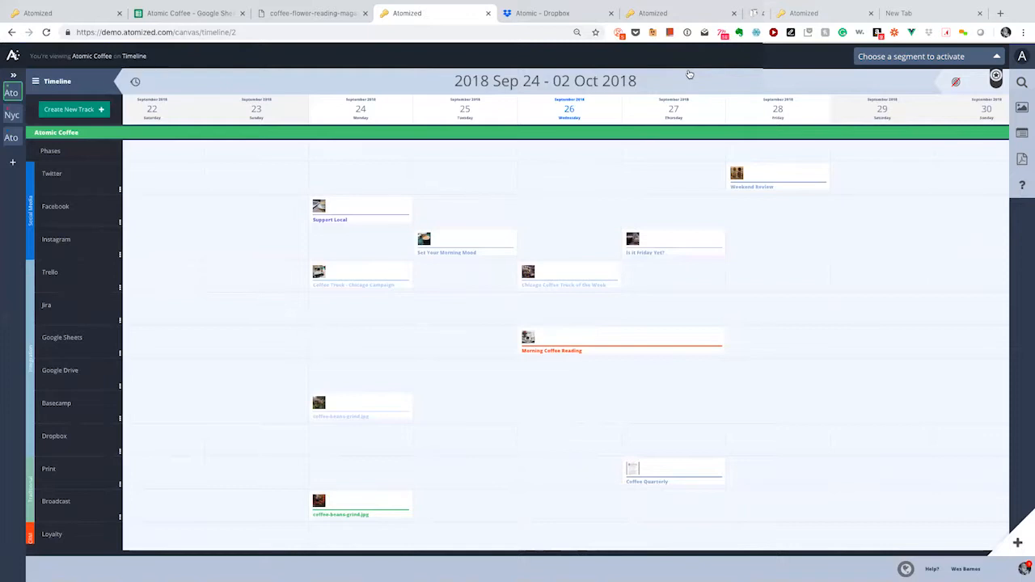
{"action": "left_click", "coordinate": [559, 17]}
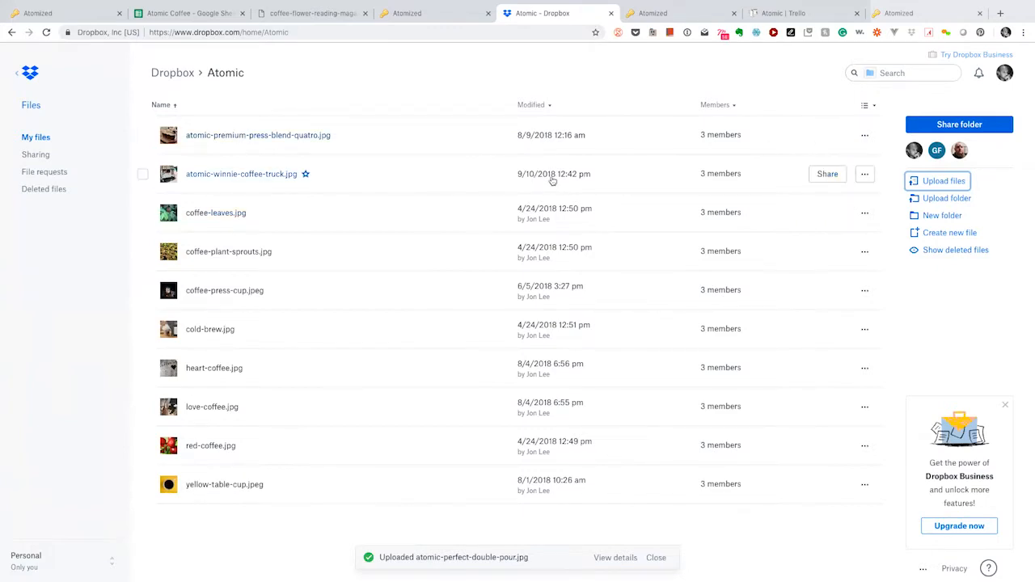
Step: Upload atomic-perfect-double-pour.jpg via Upload files, check the upload details, and preview the image
{"action": "left_click", "coordinate": [946, 185]}
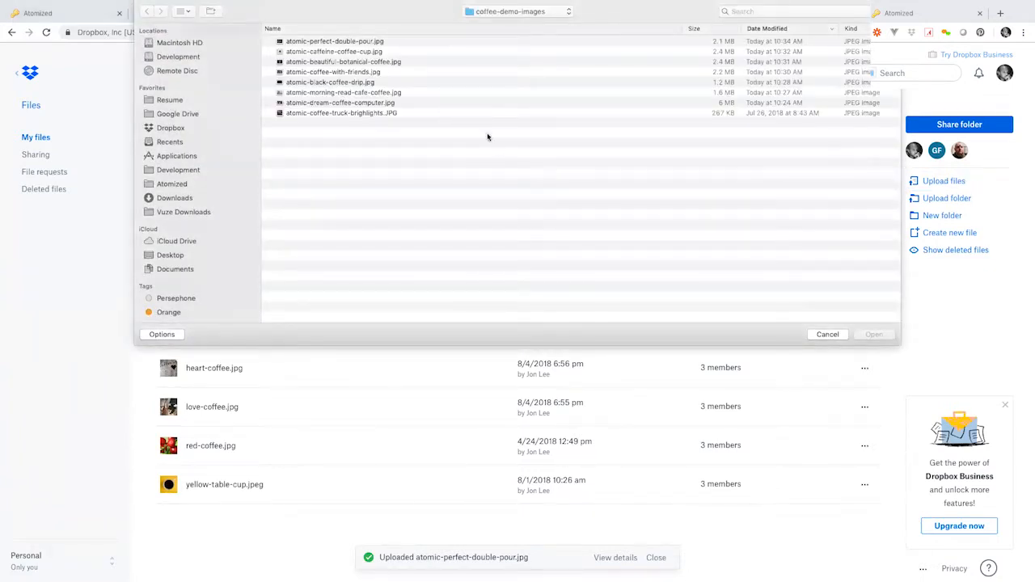
{"action": "double_click", "coordinate": [372, 42]}
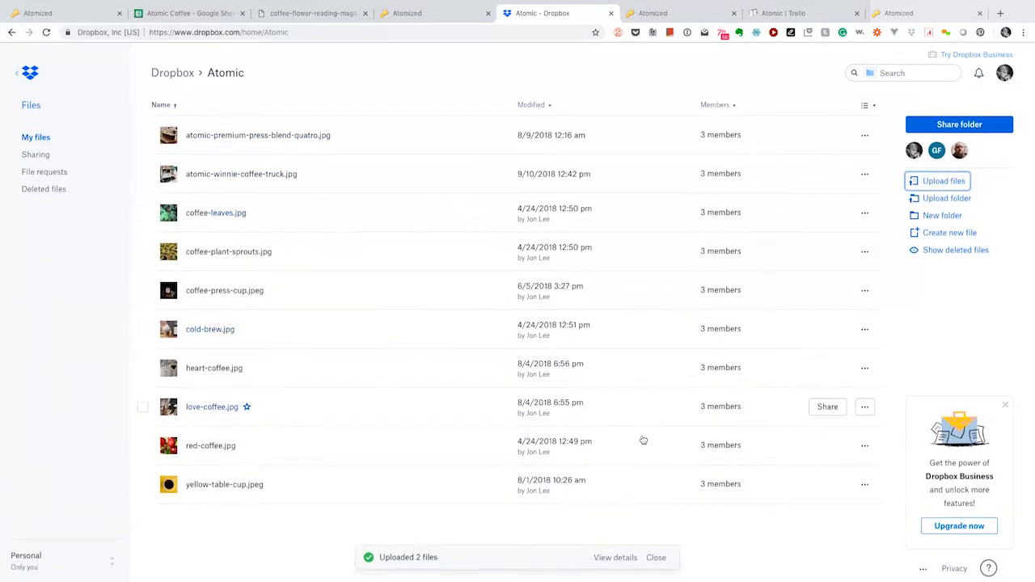
{"action": "left_click", "coordinate": [626, 561]}
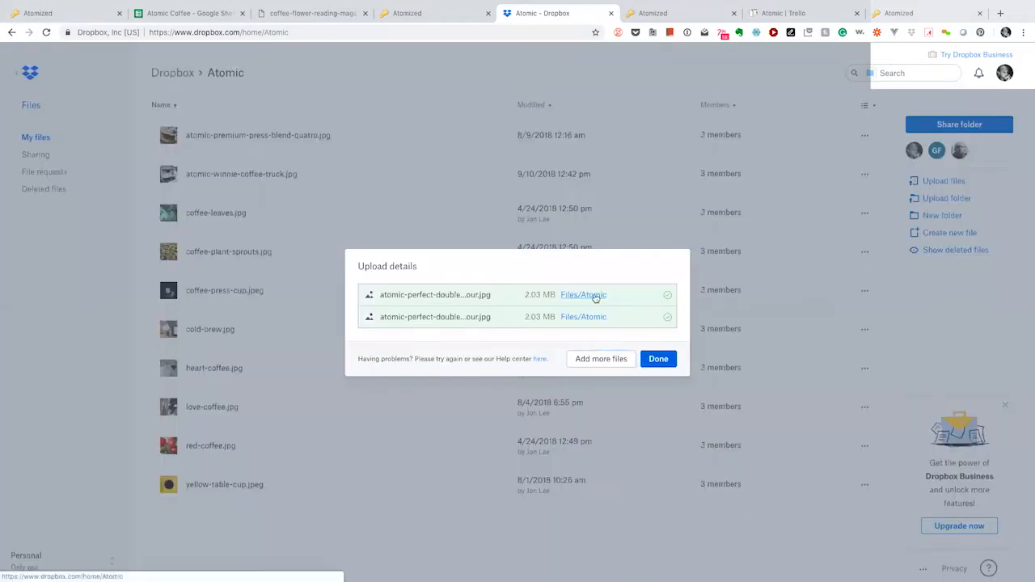
{"action": "left_click", "coordinate": [601, 318]}
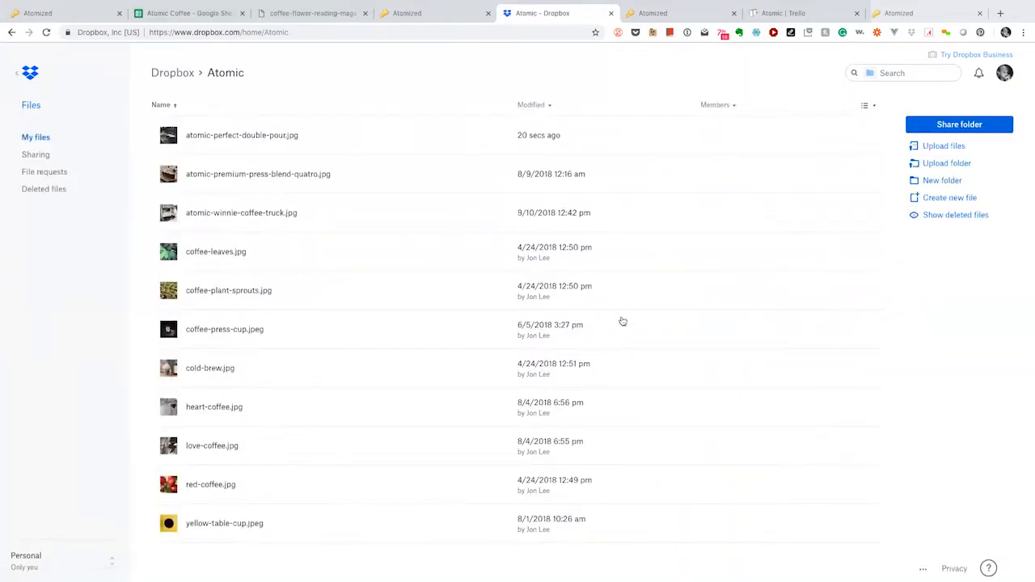
{"action": "left_click", "coordinate": [244, 135]}
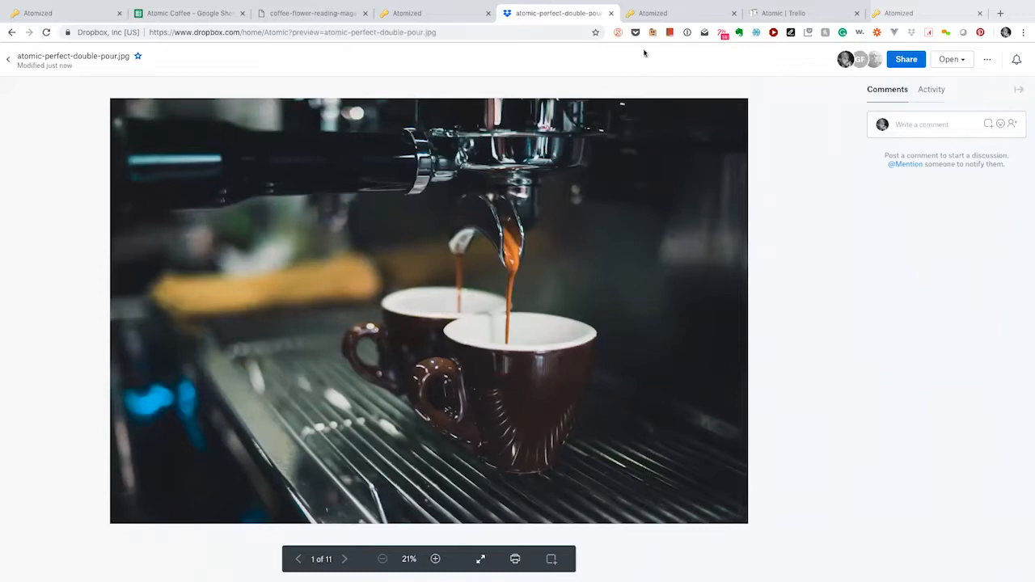
{"action": "left_click", "coordinate": [653, 13]}
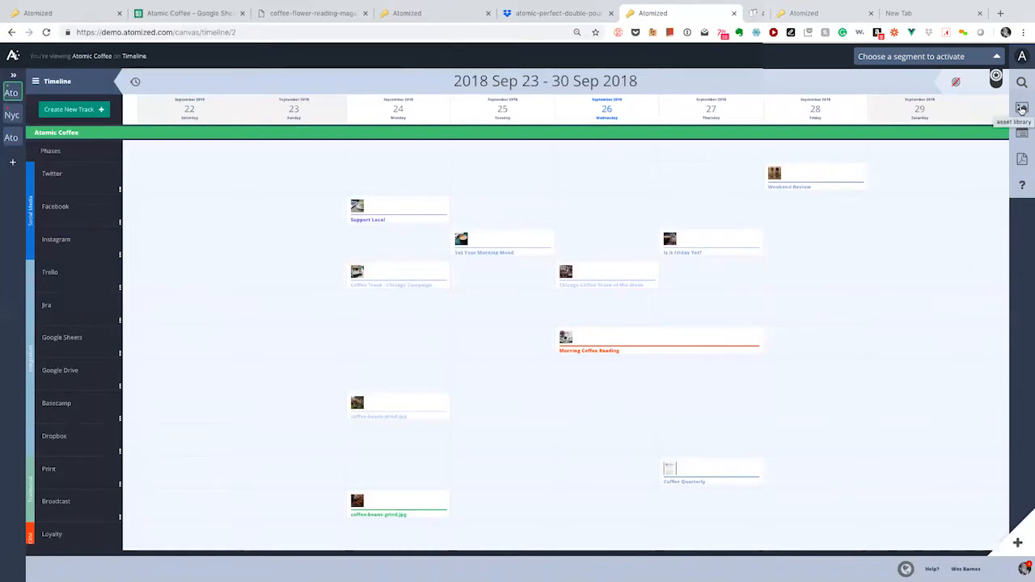
{"action": "left_click", "coordinate": [1021, 109]}
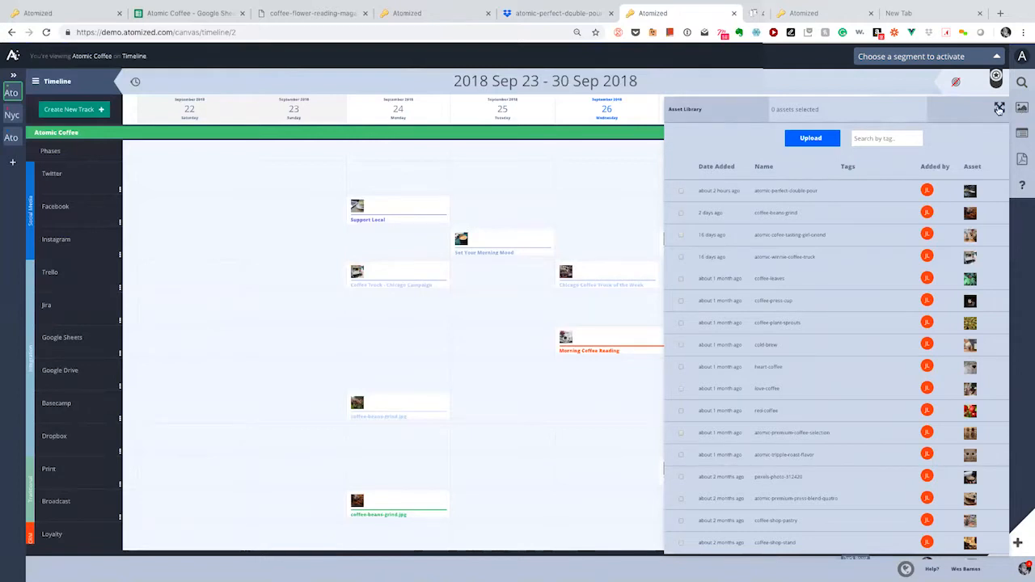
Step: Expand the Asset Library to full page and open the espresso double-pour asset
{"action": "left_click", "coordinate": [999, 108]}
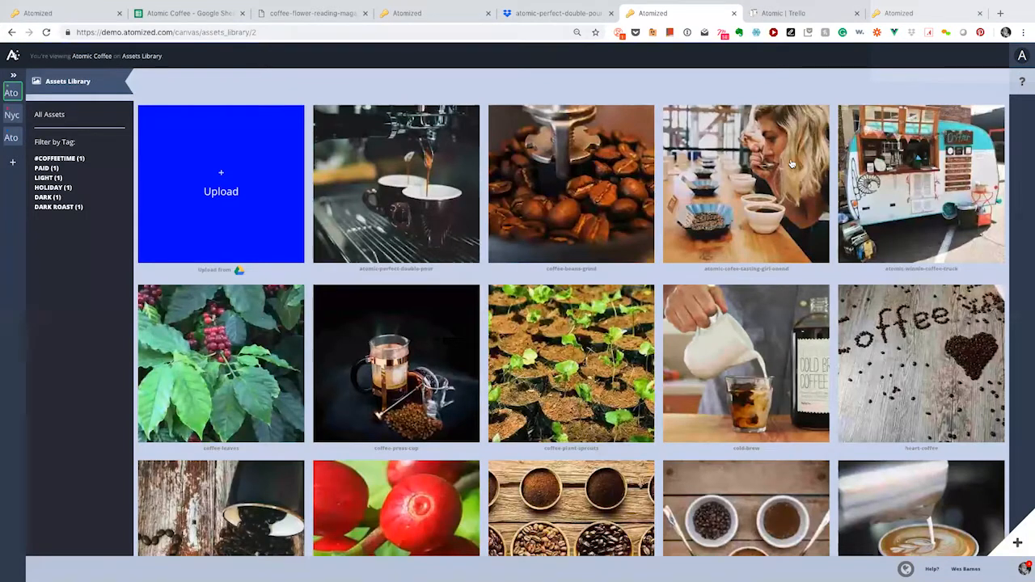
{"action": "left_click", "coordinate": [398, 185]}
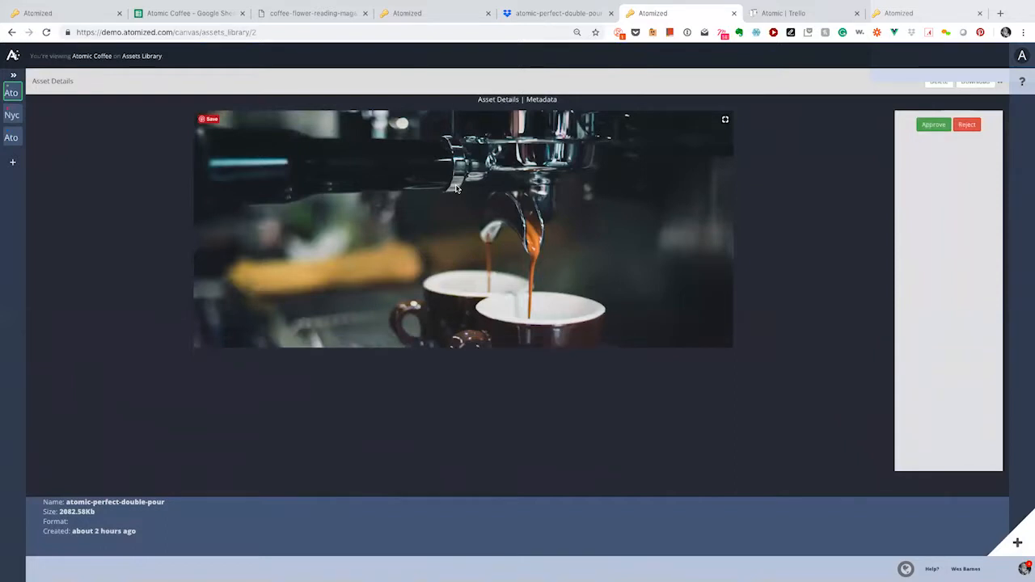
Step: Review the asset's metadata and tags, then close the details back to the library grid
{"action": "left_click", "coordinate": [532, 98]}
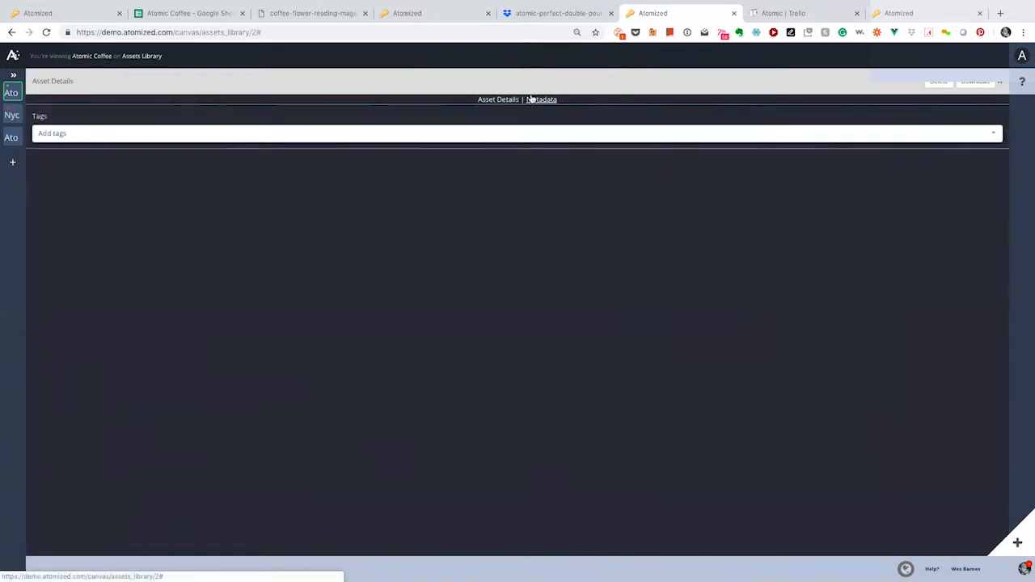
{"action": "left_click", "coordinate": [1000, 83]}
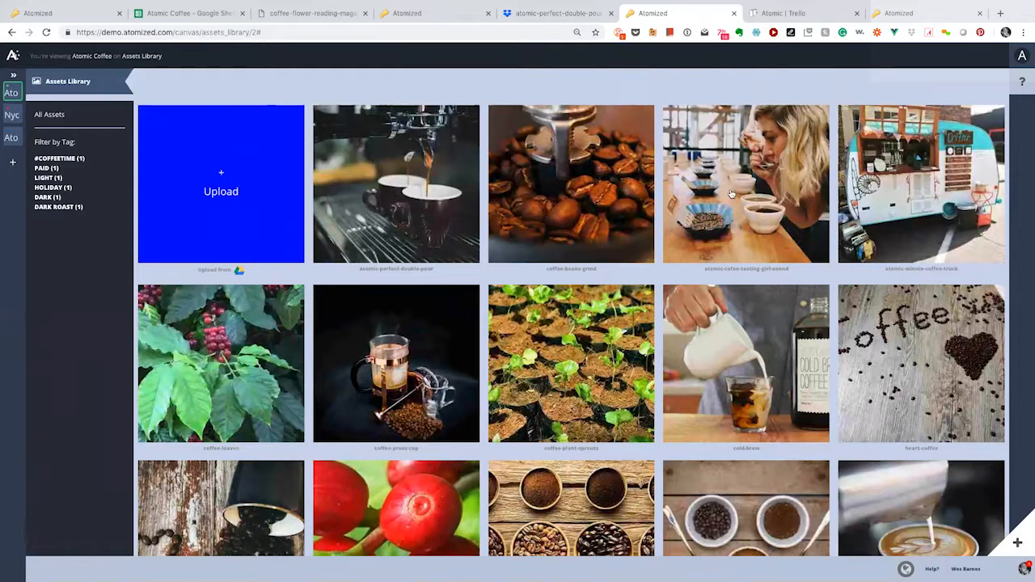
{"action": "left_click", "coordinate": [790, 14]}
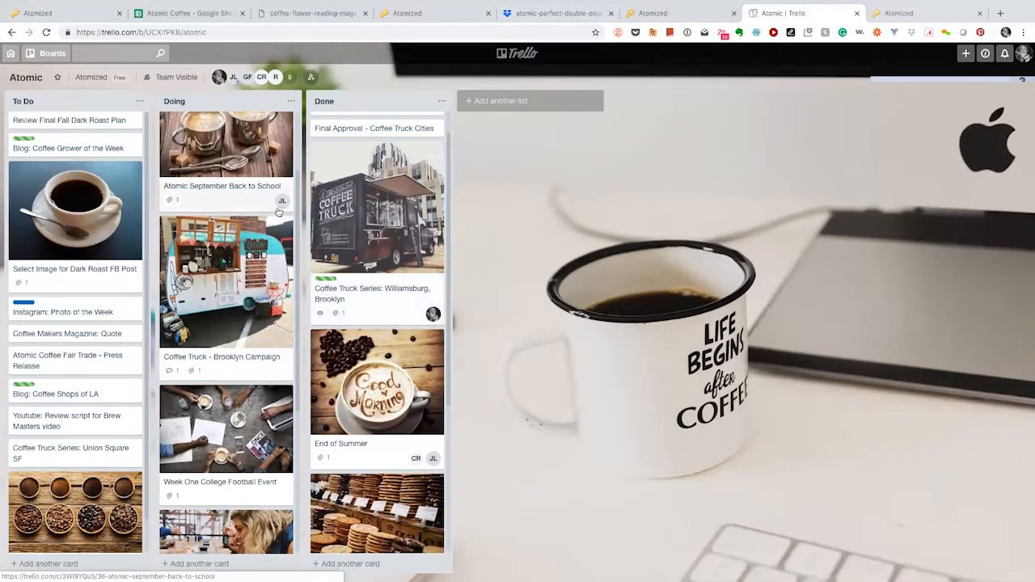
Step: Create the To Do card 'Chicago Coffee Truck Pick of the Week' and open its details
{"action": "scroll", "coordinate": [98, 316], "scroll_direction": "down", "scroll_amount": 1}
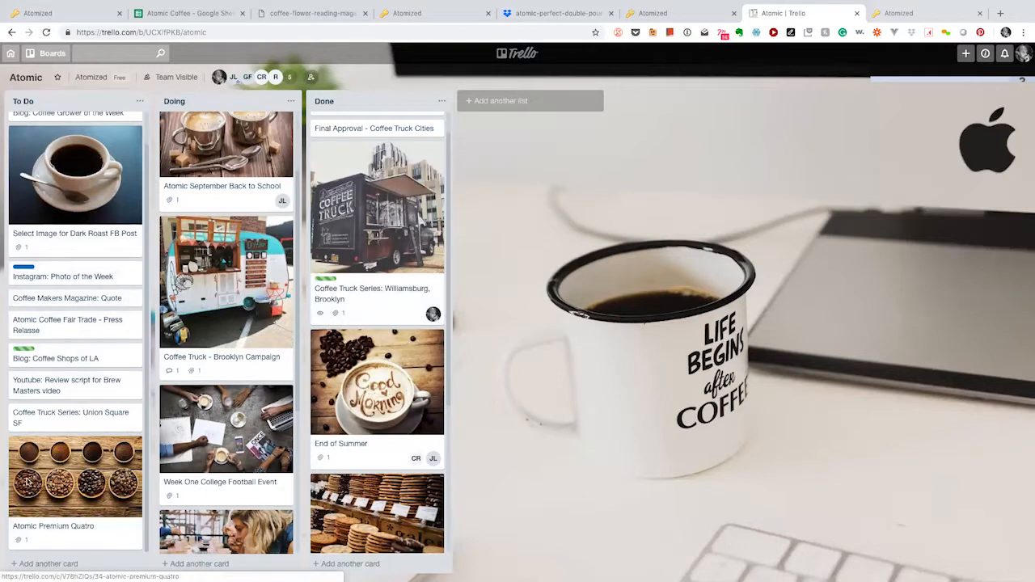
{"action": "left_click", "coordinate": [37, 564]}
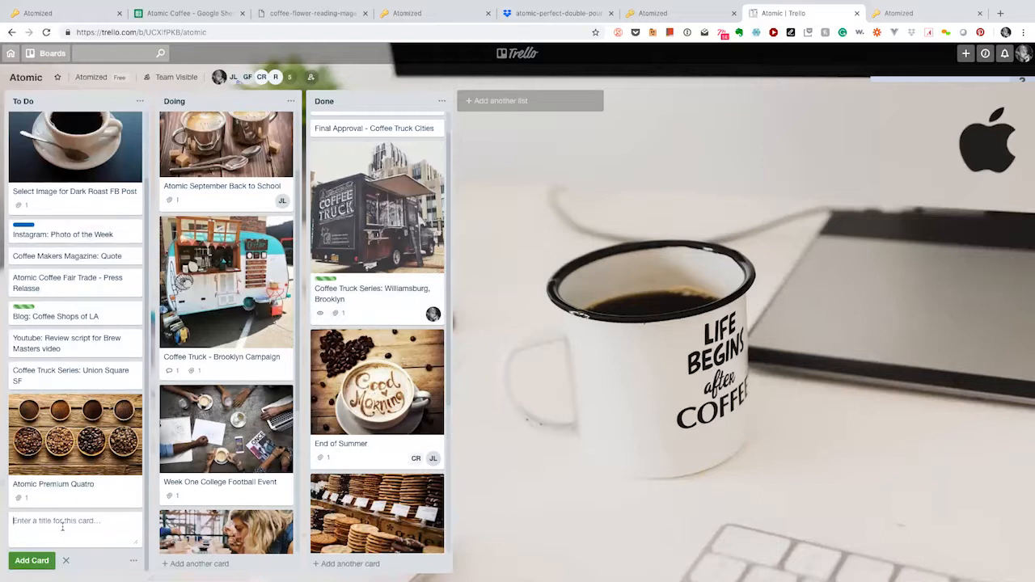
{"action": "type", "text": "Chicago Coffee Truck Pick of the Week"}
{"action": "key", "text": "Return"}
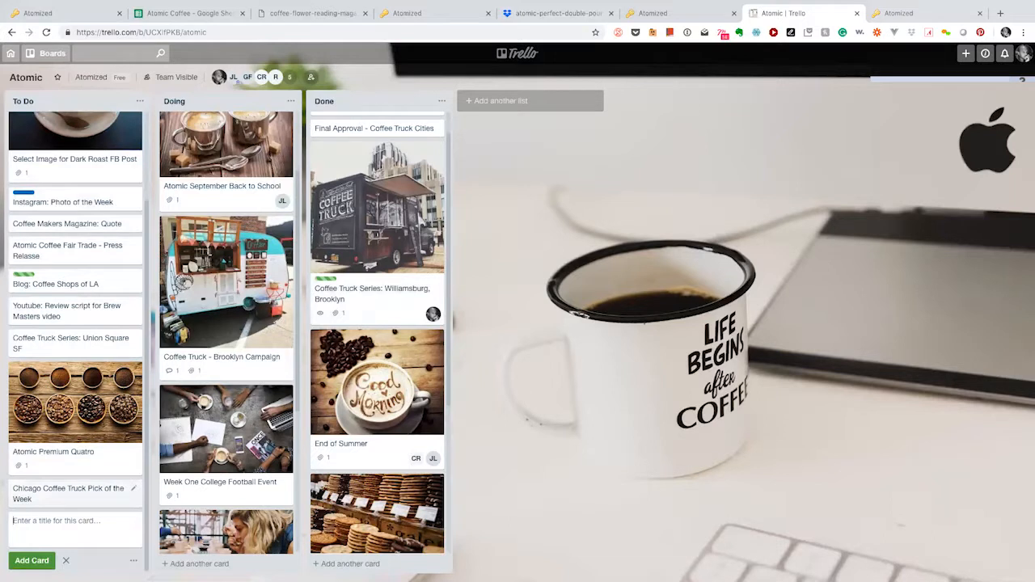
{"action": "left_click", "coordinate": [71, 494]}
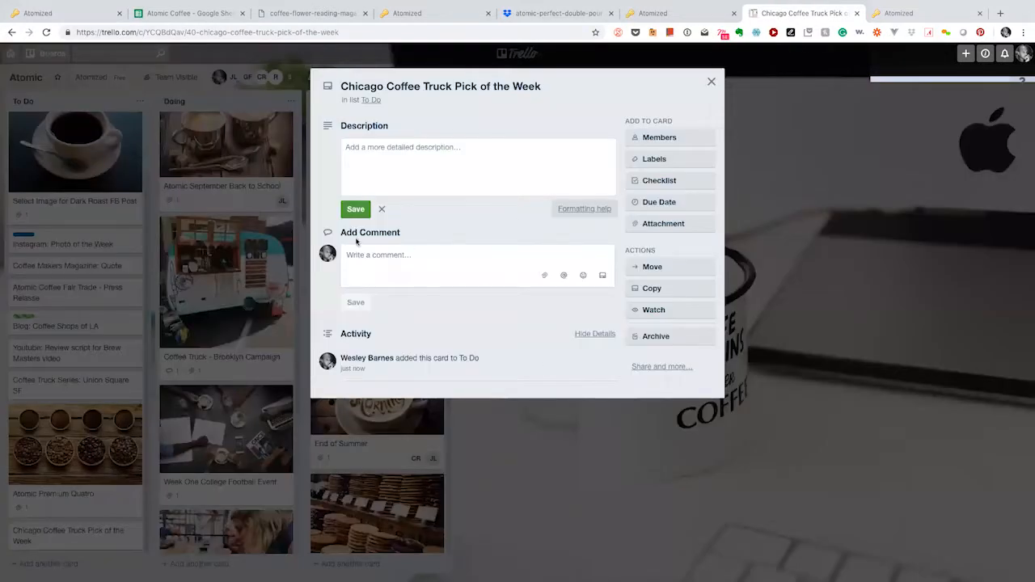
Step: Write the description 'This week's choice for the coffee truck.', accepting Grammarly's added 'the'
{"action": "left_click", "coordinate": [425, 161]}
{"action": "type", "text": "j"}
{"action": "key", "text": "BackSpace"}
{"action": "type", "text": "This"}
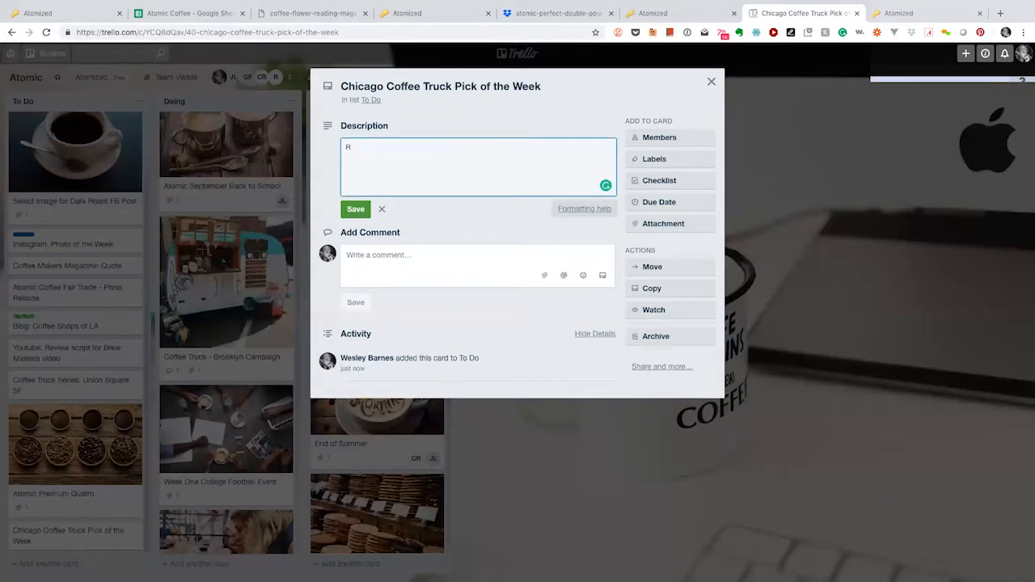
{"action": "type", "text": " week"}
{"action": "type", "text": "s"}
{"action": "key", "text": "BackSpace"}
{"action": "type", "text": "'s choice for Co"}
{"action": "key", "text": "BackSpace"}
{"action": "key", "text": "BackSpace"}
{"action": "type", "text": "fo"}
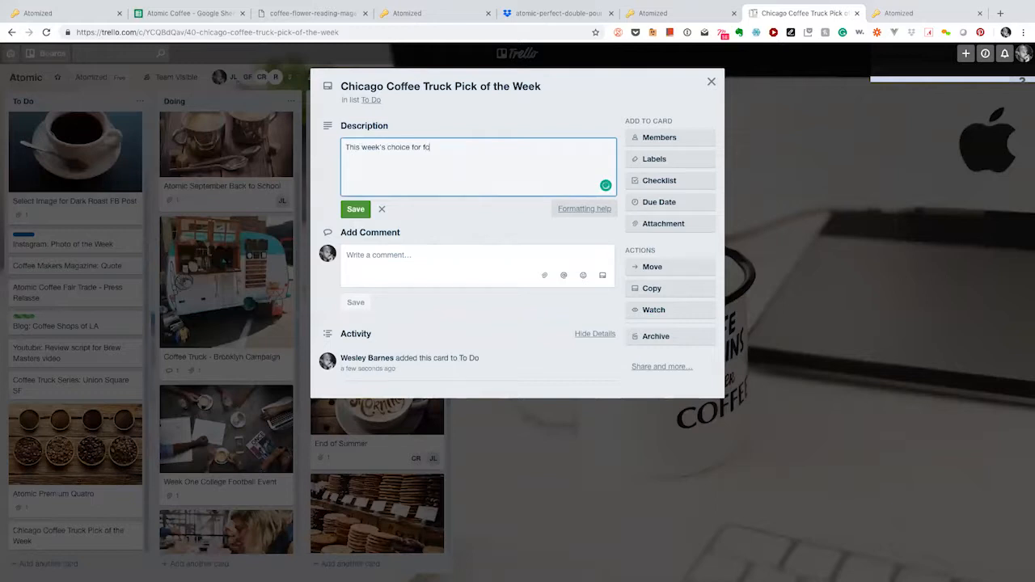
{"action": "key", "text": "BackSpace"}
{"action": "type", "text": "coffee"}
{"action": "type", "text": " tur"}
{"action": "key", "text": "BackSpace"}
{"action": "type", "text": "ruck."}
{"action": "mouse_move", "coordinate": [434, 148]}
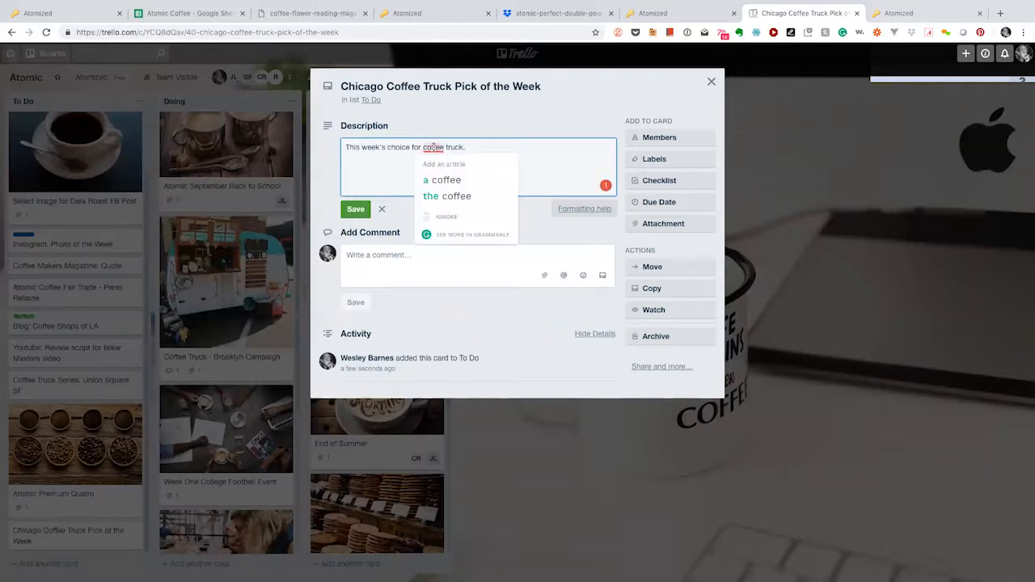
{"action": "left_click", "coordinate": [445, 196]}
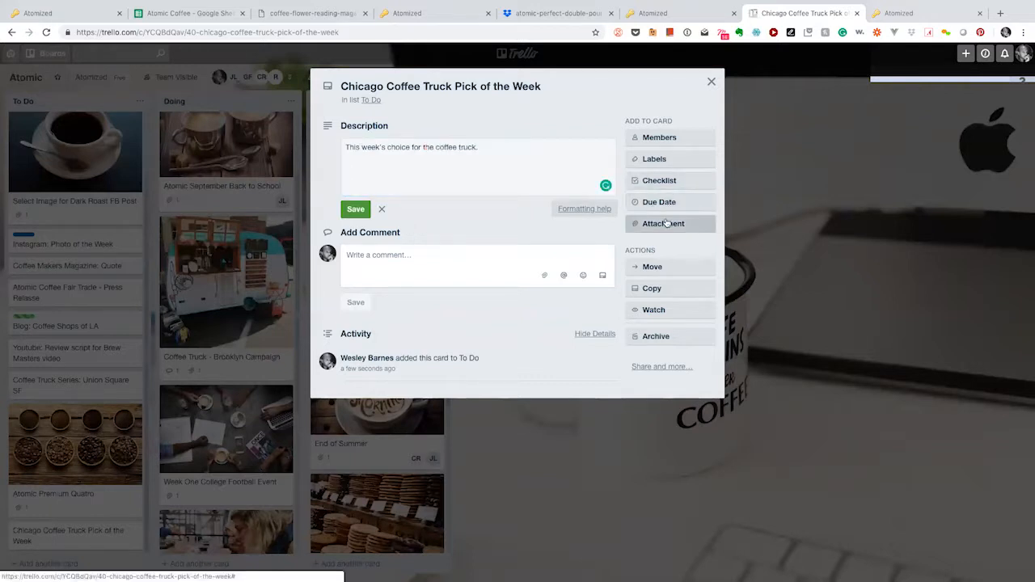
{"action": "left_click", "coordinate": [665, 225]}
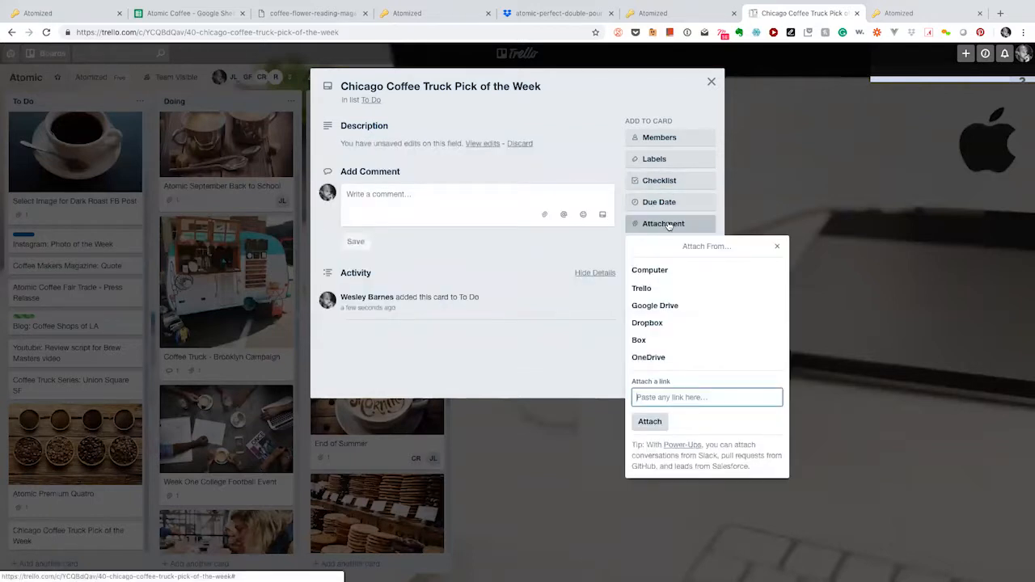
Step: Attach atomic-coffee-truck-brighlights.JPG from the computer as the card's cover image
{"action": "left_click", "coordinate": [654, 273]}
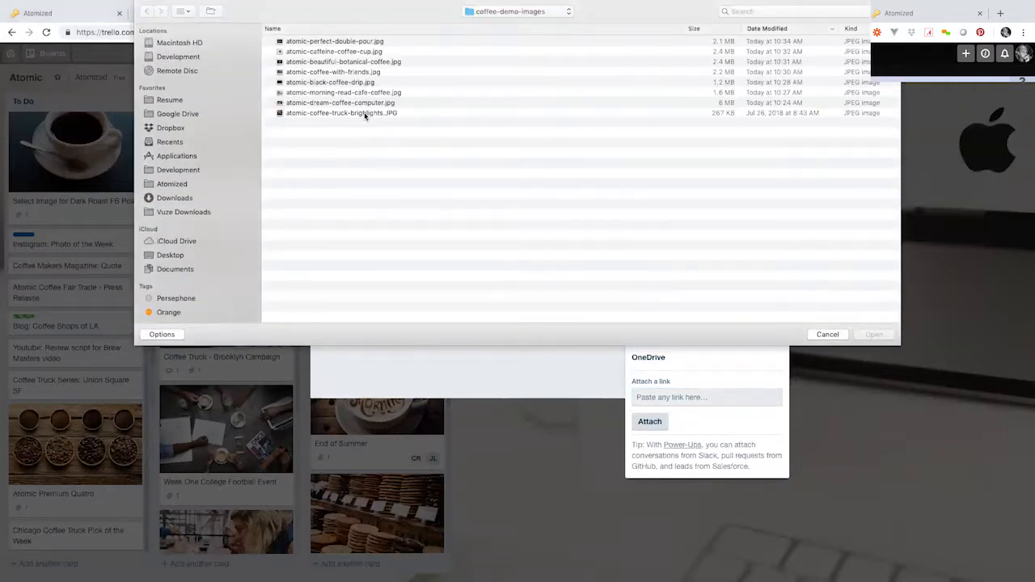
{"action": "double_click", "coordinate": [365, 114]}
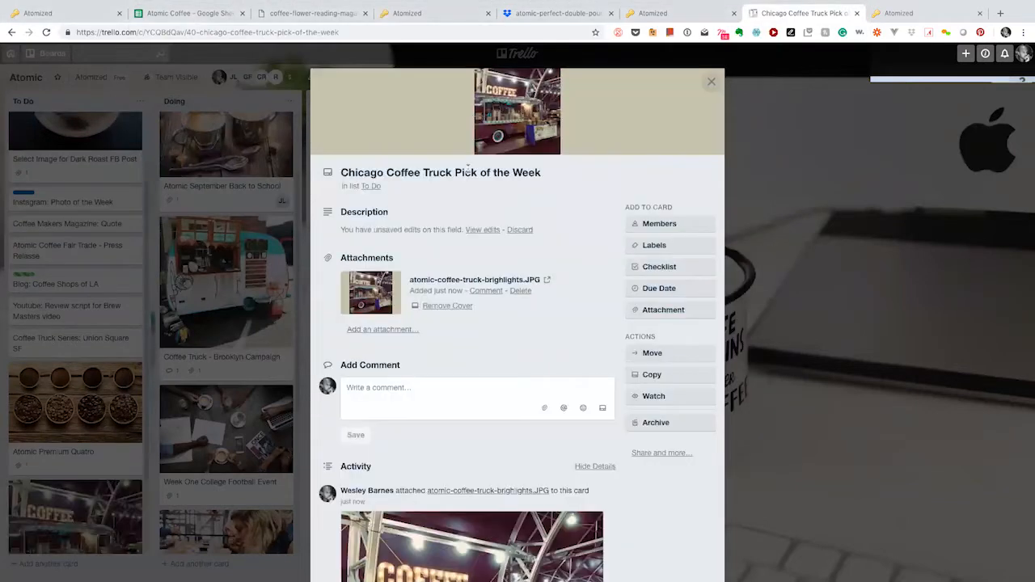
{"action": "scroll", "coordinate": [429, 497], "scroll_direction": "down", "scroll_amount": 5}
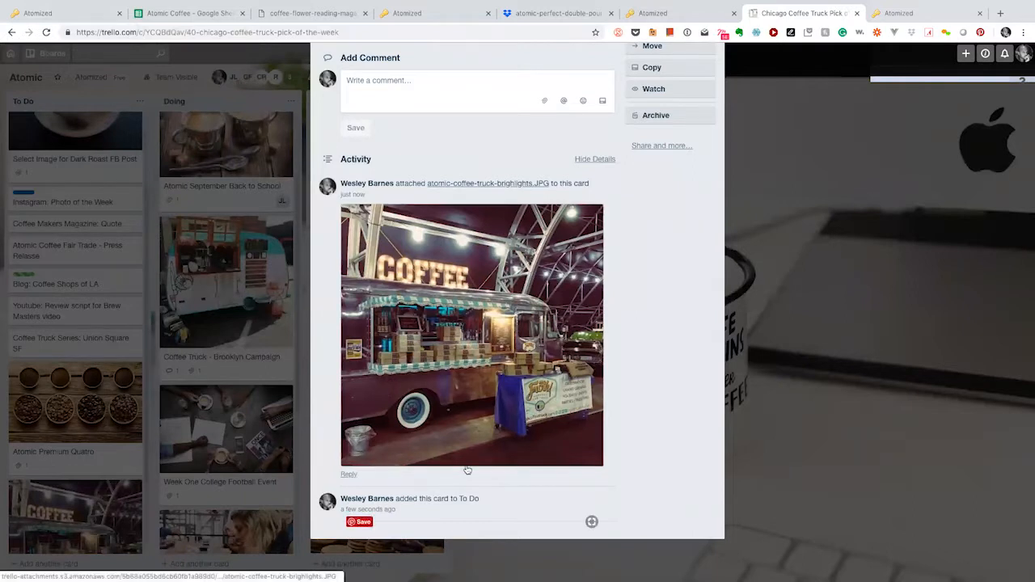
{"action": "scroll", "coordinate": [542, 404], "scroll_direction": "up", "scroll_amount": 2}
{"action": "scroll", "coordinate": [541, 405], "scroll_direction": "up", "scroll_amount": 3}
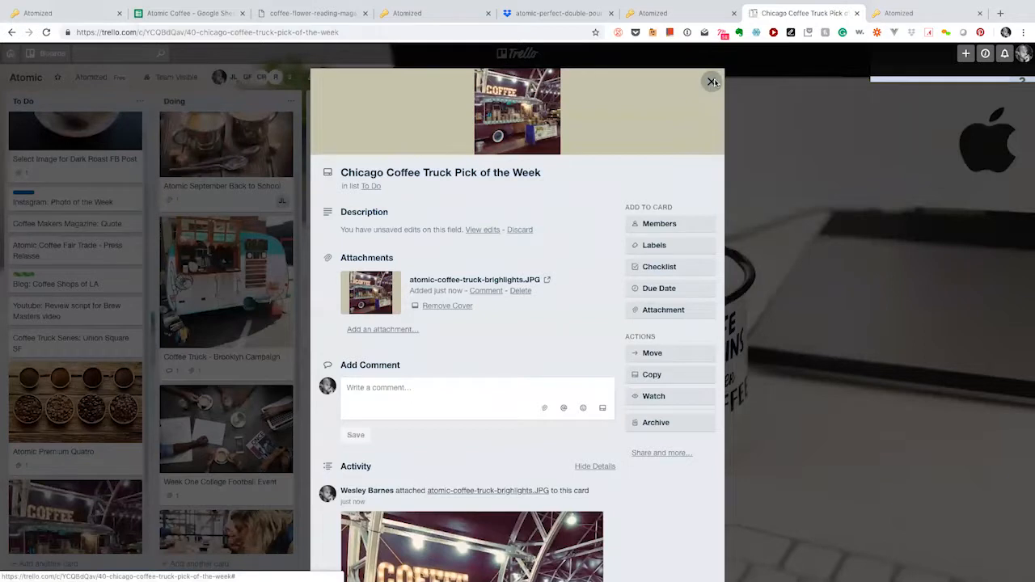
Step: Close the card details and drag Chicago Coffee Truck Pick of the Week into Doing
{"action": "left_click", "coordinate": [710, 82]}
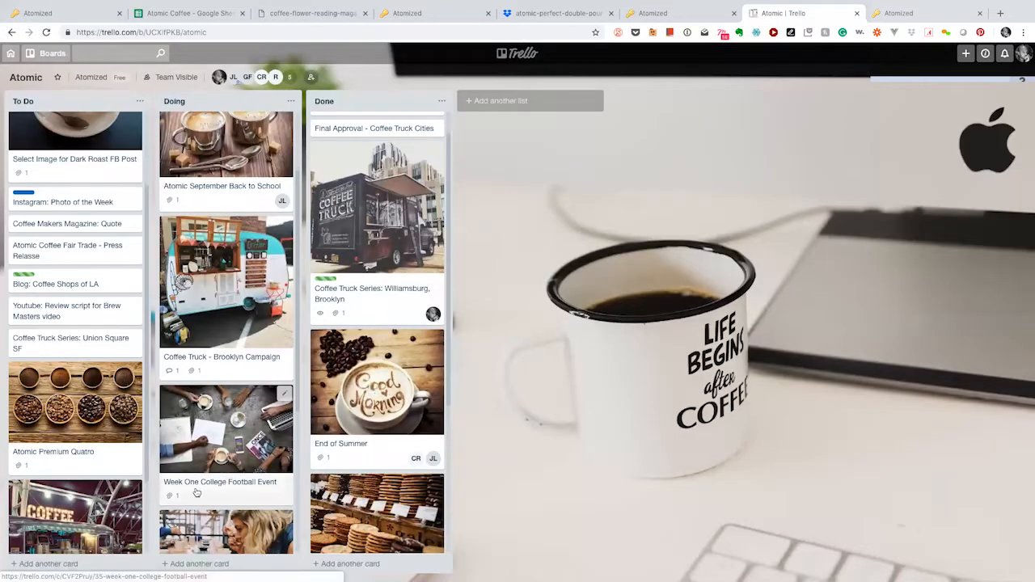
{"action": "left_click_drag", "start_coordinate": [101, 507], "coordinate": [255, 320]}
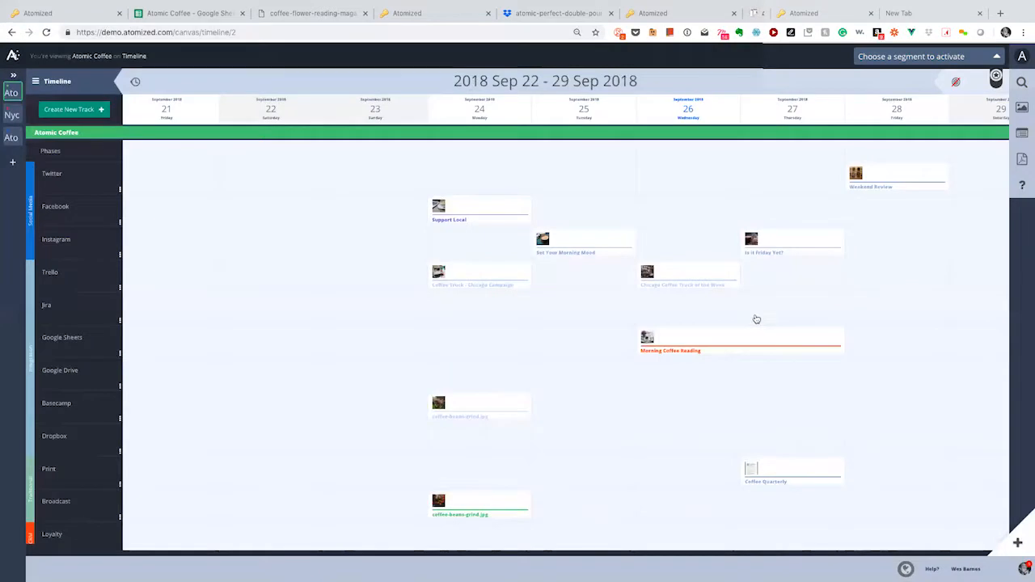
{"action": "scroll", "coordinate": [756, 319], "scroll_direction": "right", "scroll_amount": 5}
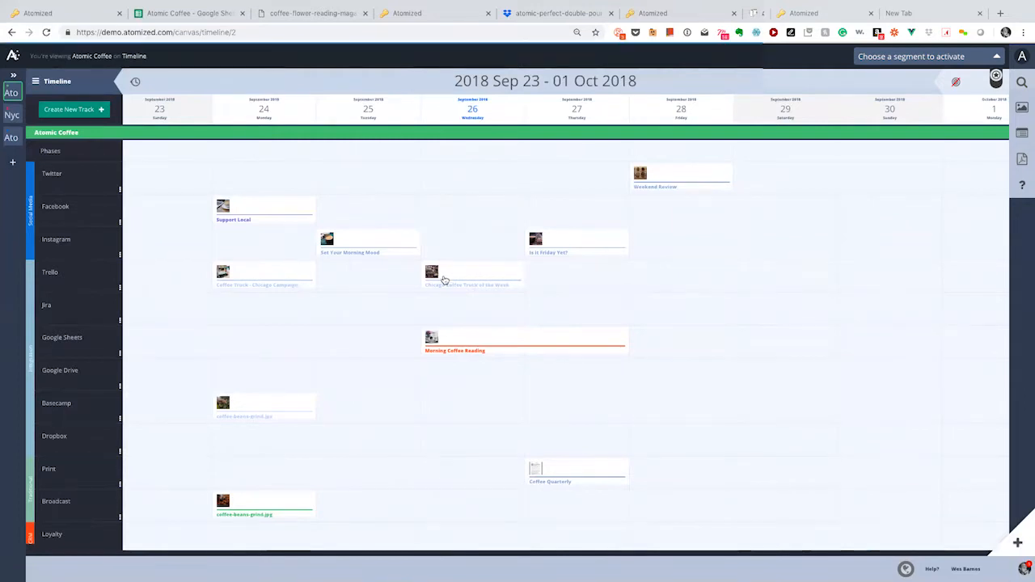
{"action": "left_click", "coordinate": [465, 279]}
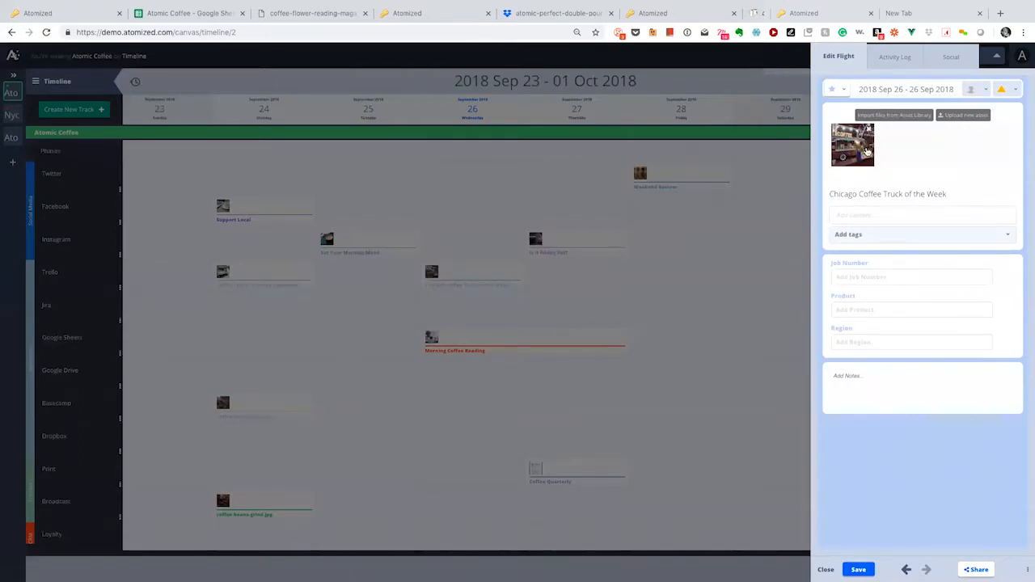
{"action": "left_click", "coordinate": [853, 145]}
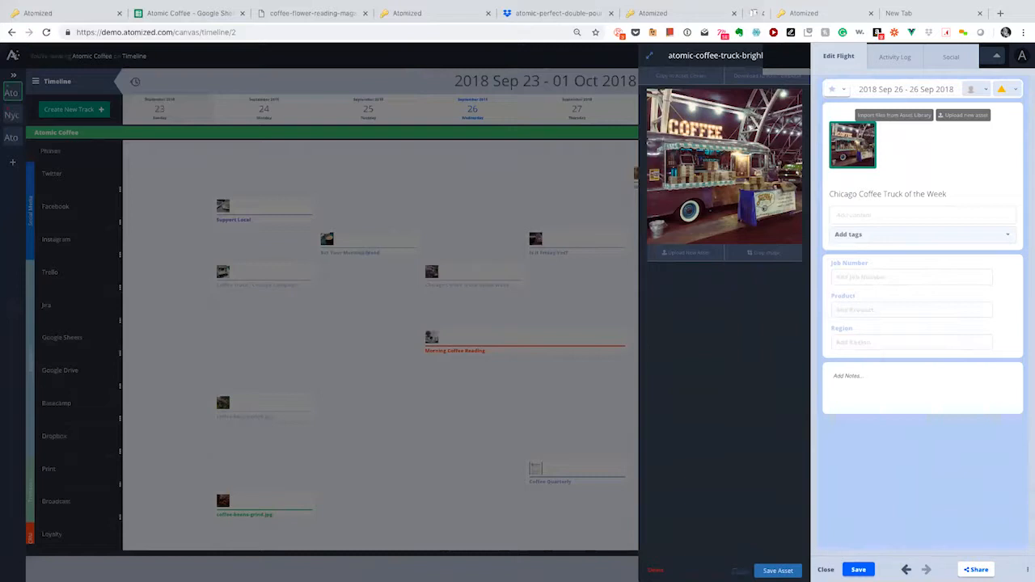
{"action": "left_click", "coordinate": [739, 571]}
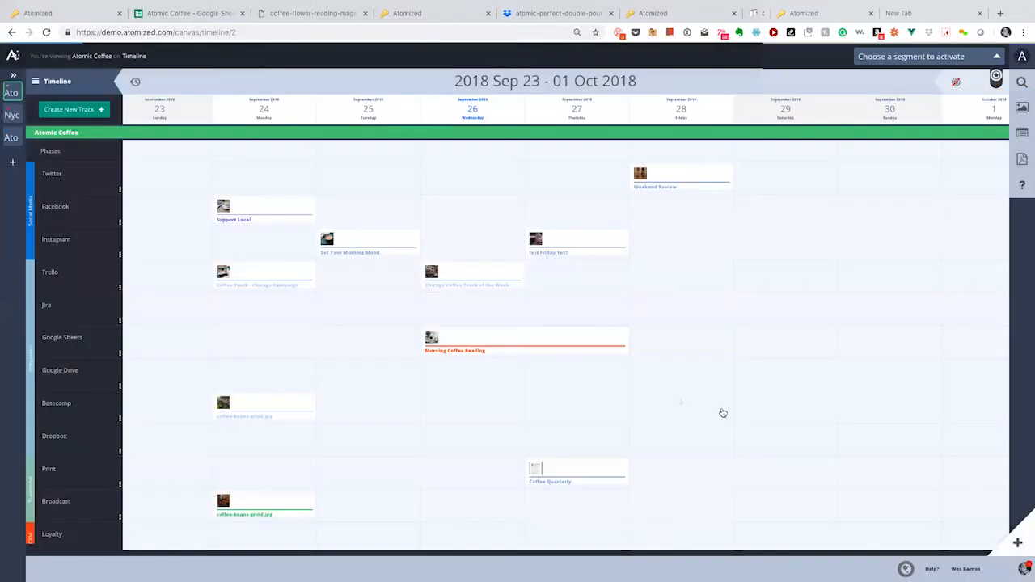
{"action": "left_click", "coordinate": [723, 413]}
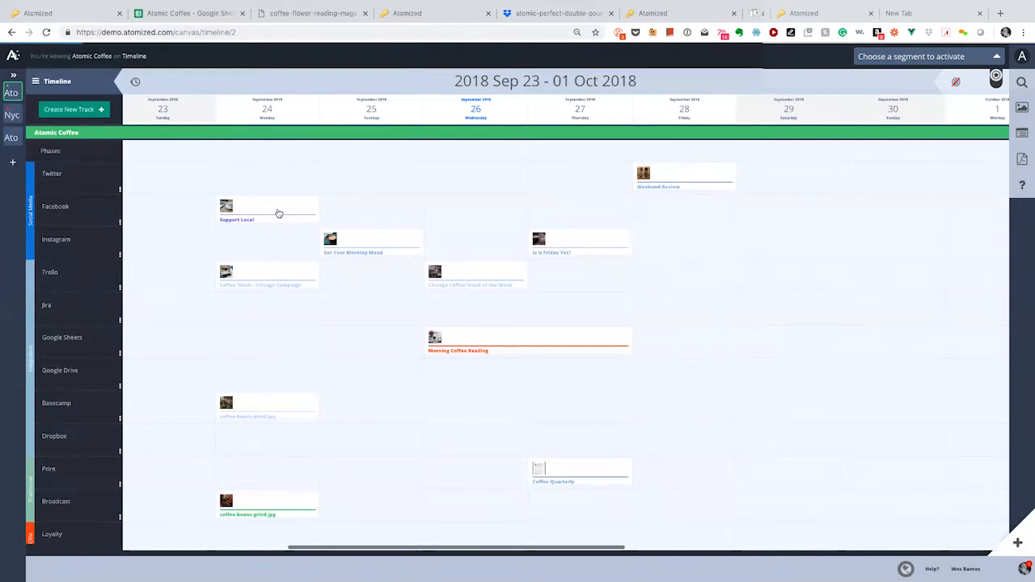
Step: Set the Support Local flight's laptop-coffee-shop image status to Approval Request
{"action": "left_click", "coordinate": [277, 213]}
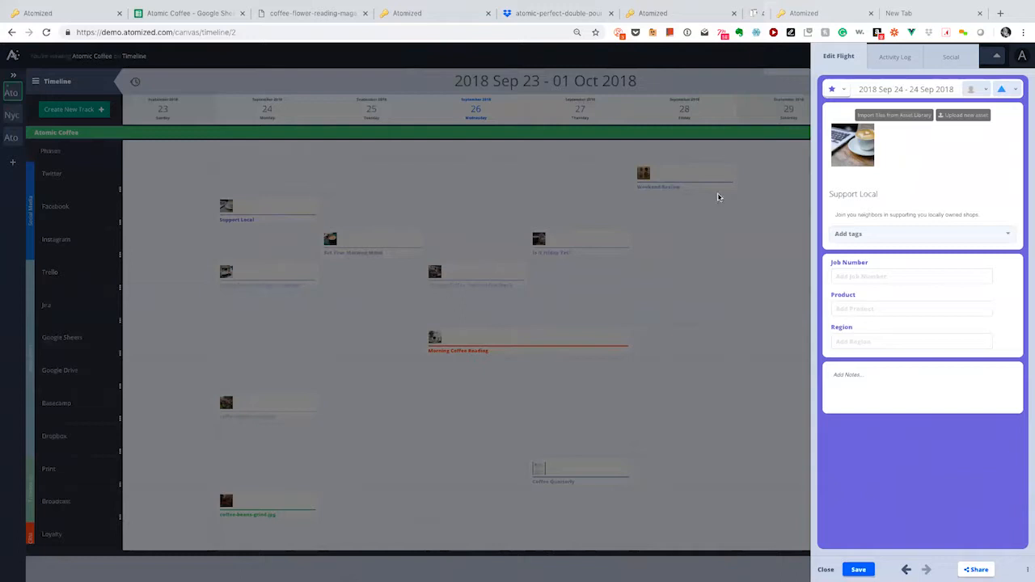
{"action": "left_click", "coordinate": [852, 156]}
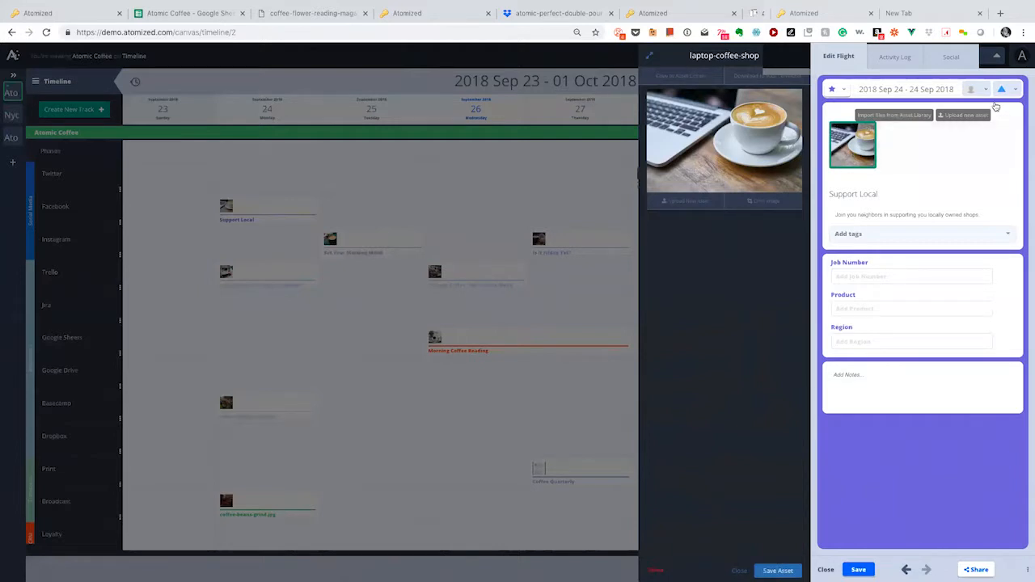
{"action": "left_click", "coordinate": [1002, 89]}
{"action": "left_click", "coordinate": [990, 161]}
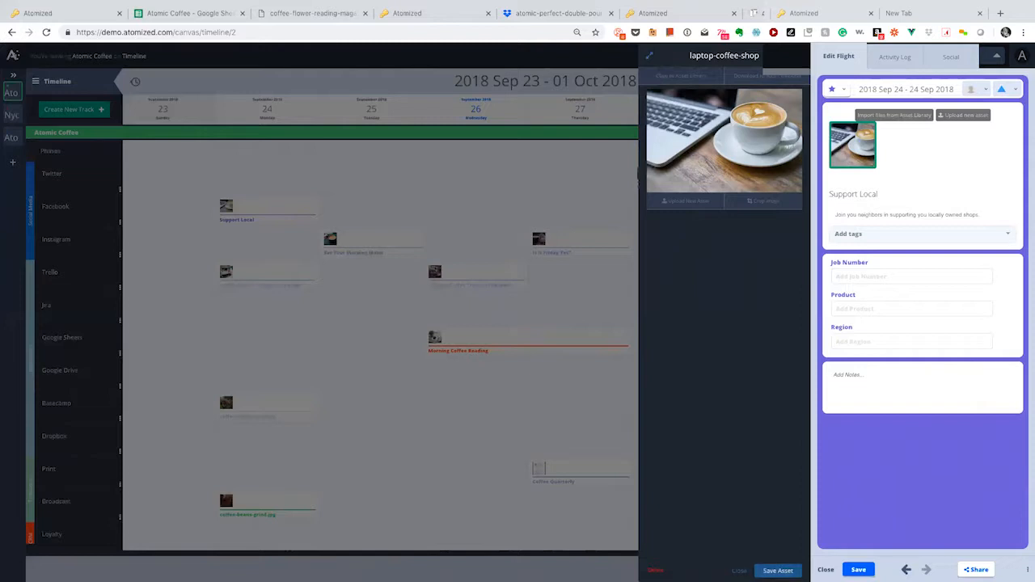
{"action": "left_click", "coordinate": [825, 570]}
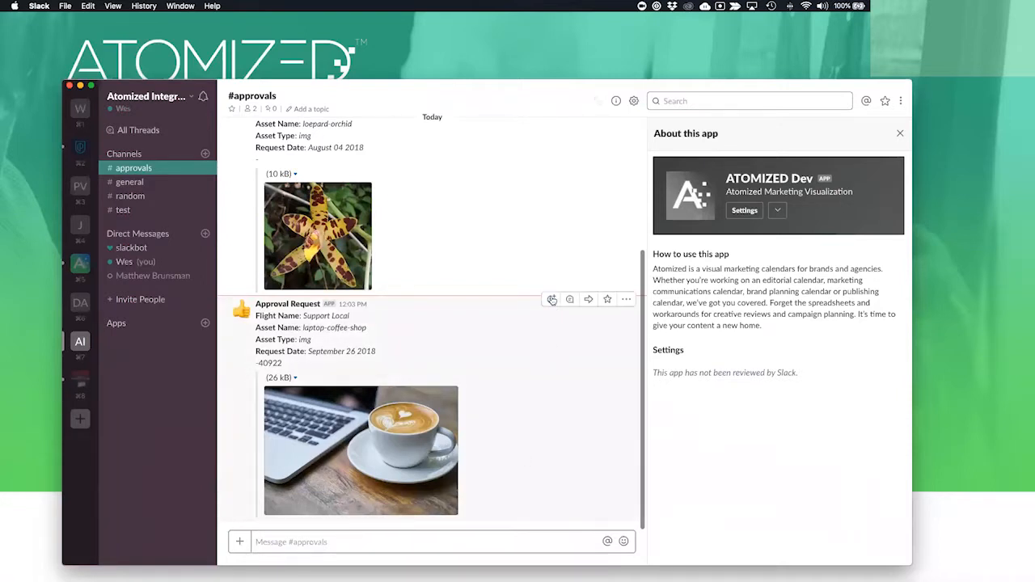
{"action": "left_click", "coordinate": [551, 299]}
{"action": "left_click", "coordinate": [558, 164]}
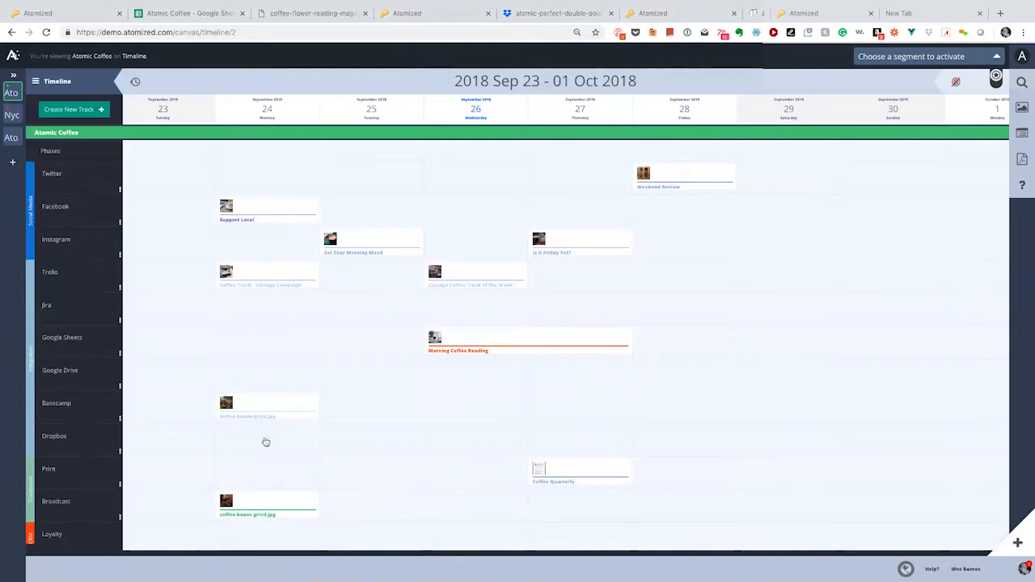
Step: Save the Coffee Truck - Chicago Campaign flight with status Approved, then return to the Atomic Trello board
{"action": "left_click", "coordinate": [295, 275]}
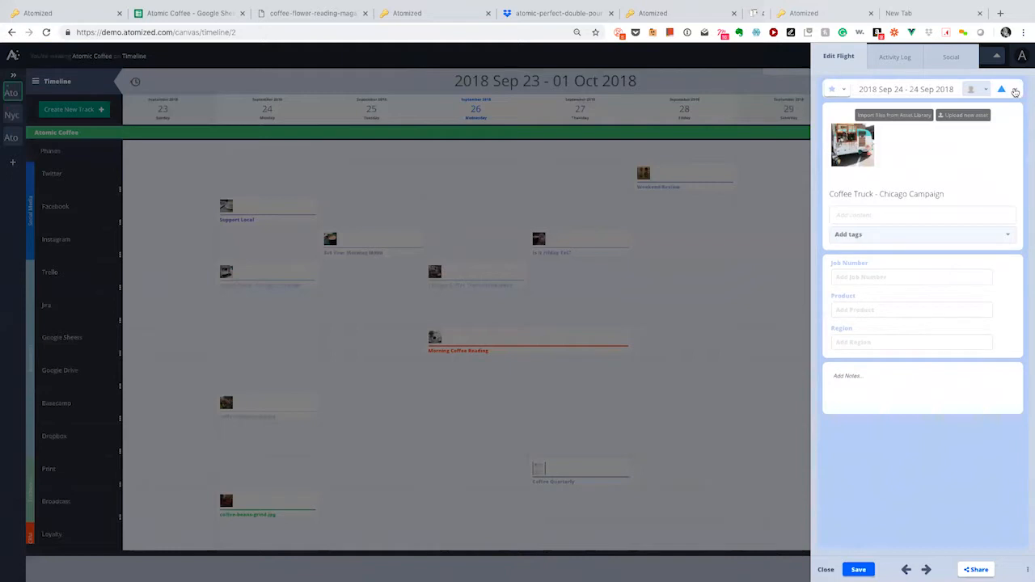
{"action": "left_click", "coordinate": [1016, 91]}
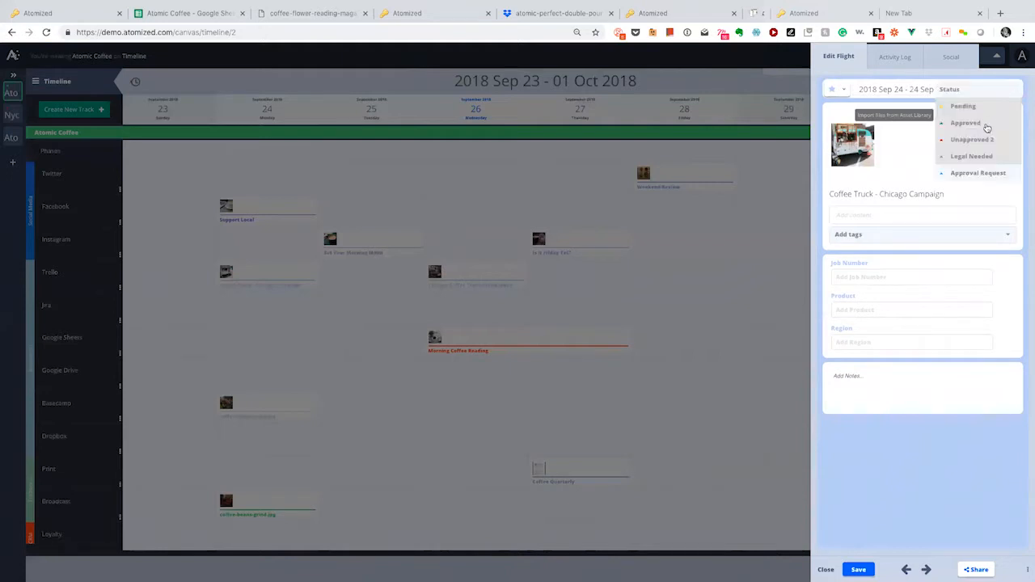
{"action": "left_click", "coordinate": [986, 128]}
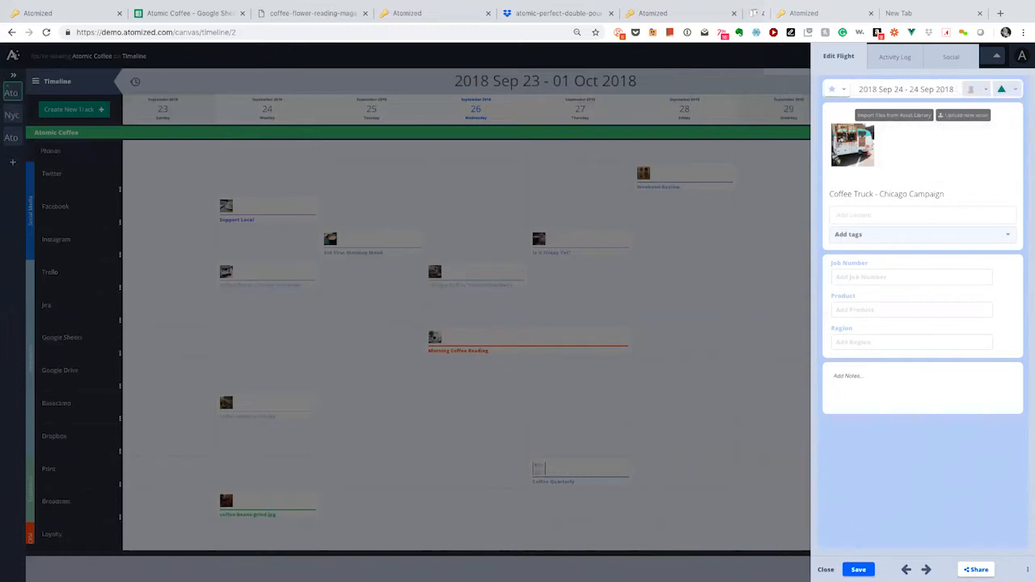
{"action": "left_click", "coordinate": [852, 569]}
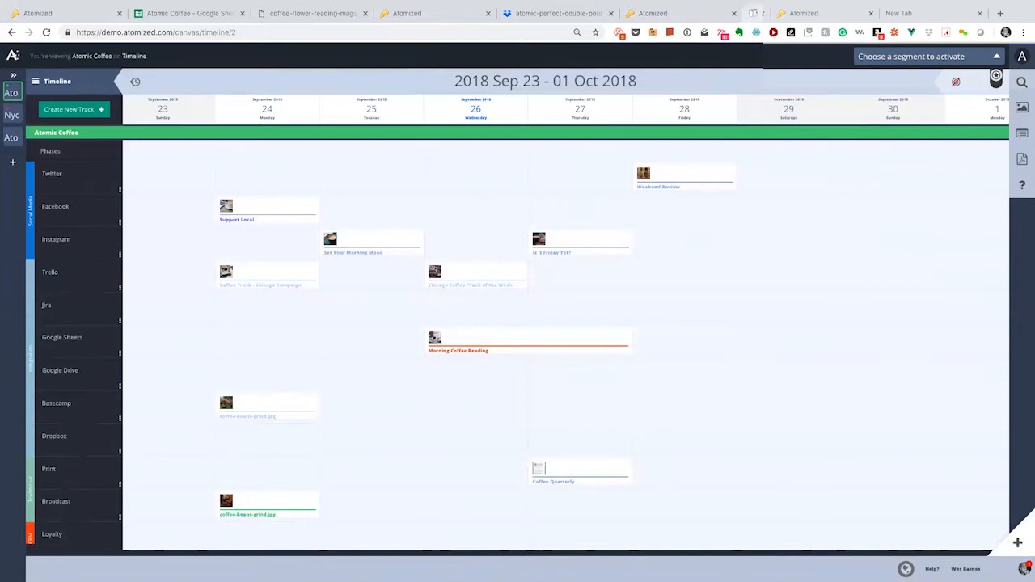
{"action": "left_click", "coordinate": [754, 13]}
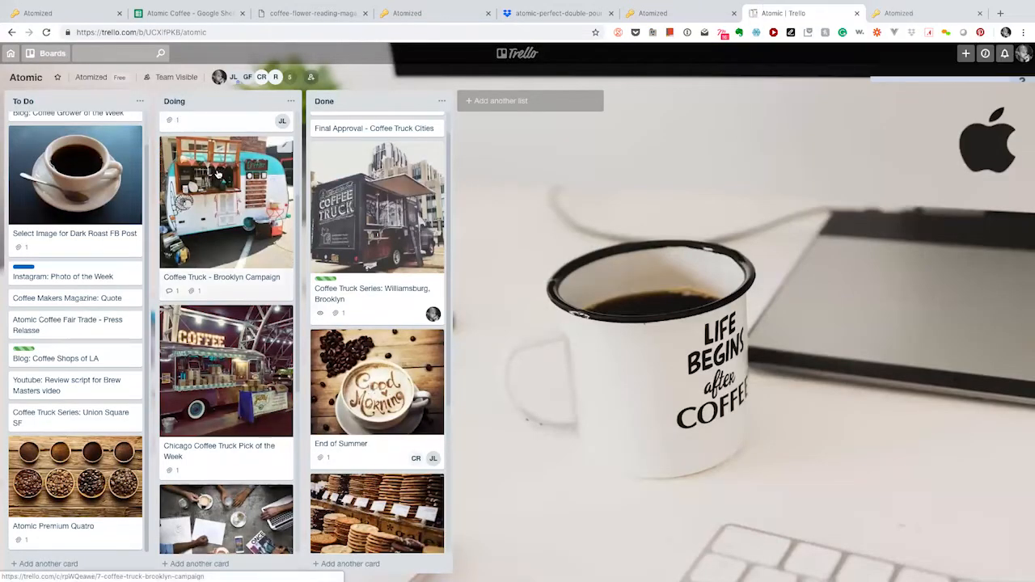
Step: Drag the Coffee Truck - Brooklyn Campaign card from Doing into Done
{"action": "left_click_drag", "start_coordinate": [217, 173], "coordinate": [367, 365]}
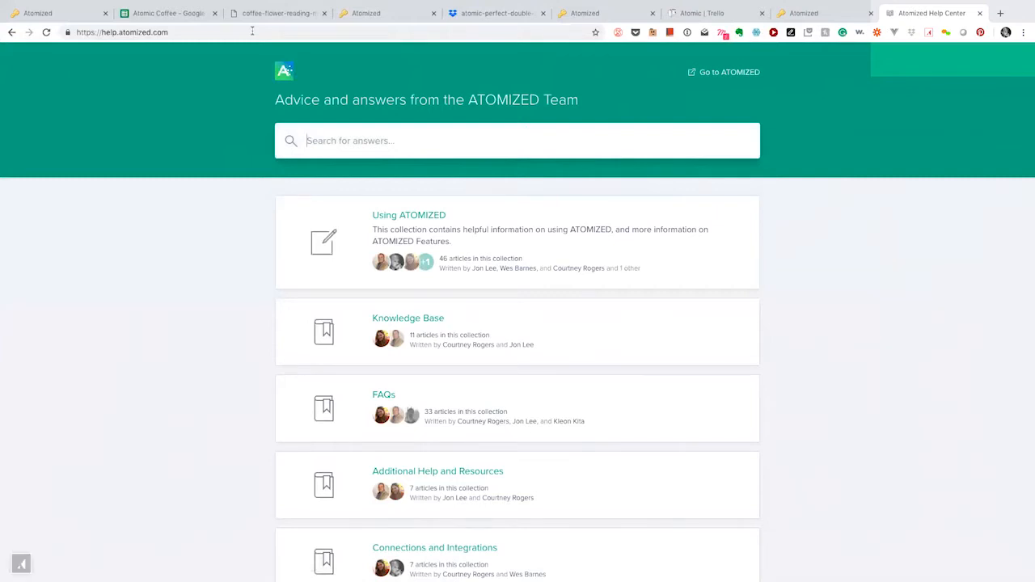
Step: Search the help center for 'integrations' and browse the matching articles
{"action": "type", "text": "integrations"}
{"action": "key", "text": "Return"}
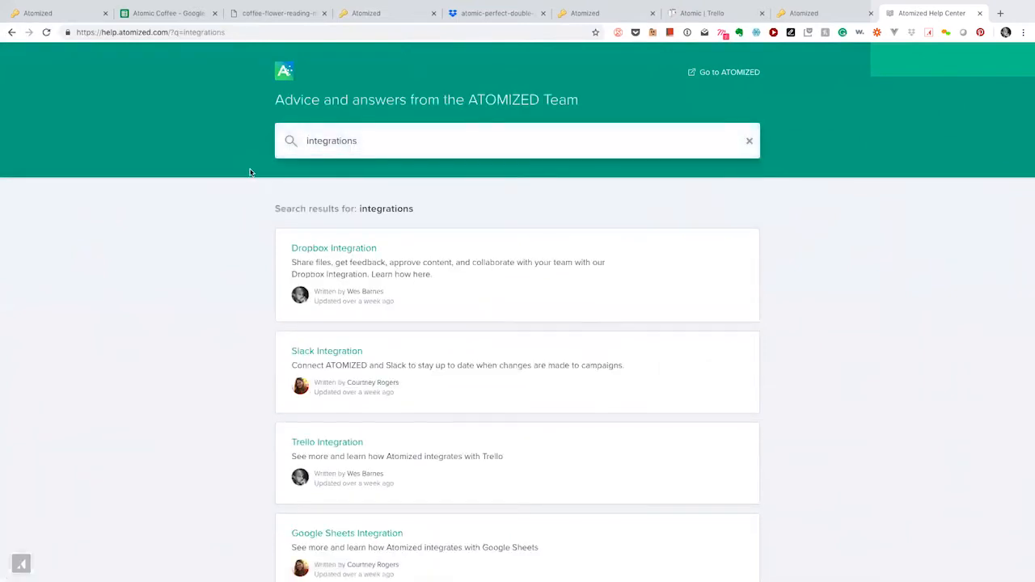
{"action": "scroll", "coordinate": [445, 254], "scroll_direction": "down", "scroll_amount": 1}
{"action": "scroll", "coordinate": [443, 256], "scroll_direction": "down", "scroll_amount": 5}
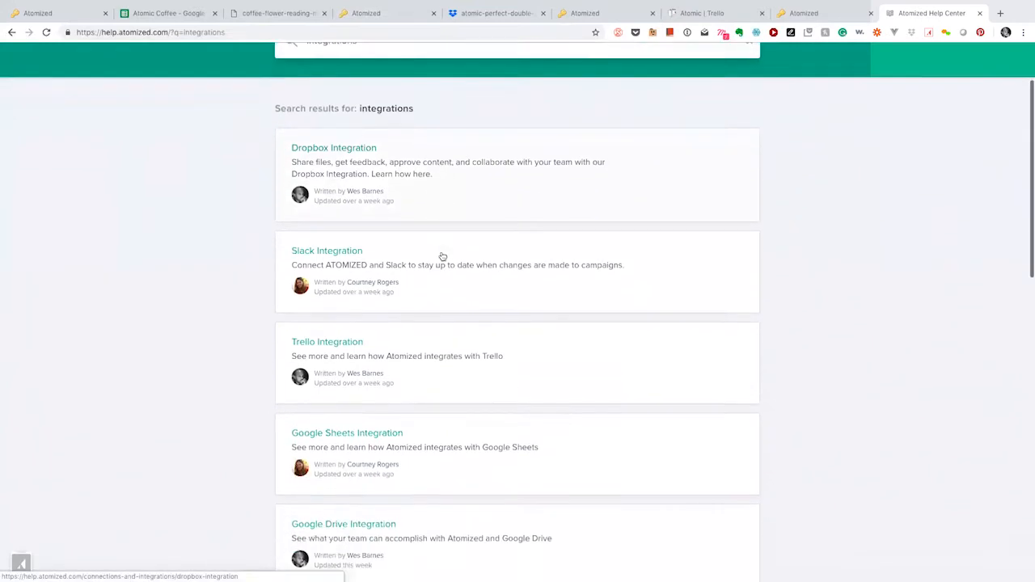
{"action": "scroll", "coordinate": [442, 256], "scroll_direction": "down", "scroll_amount": 1}
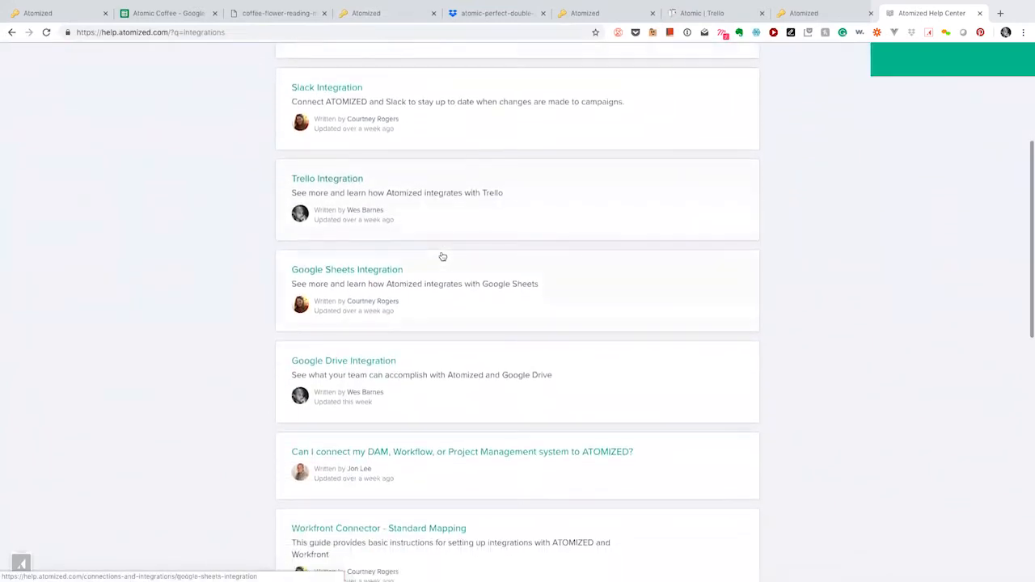
{"action": "scroll", "coordinate": [442, 257], "scroll_direction": "up", "scroll_amount": 2}
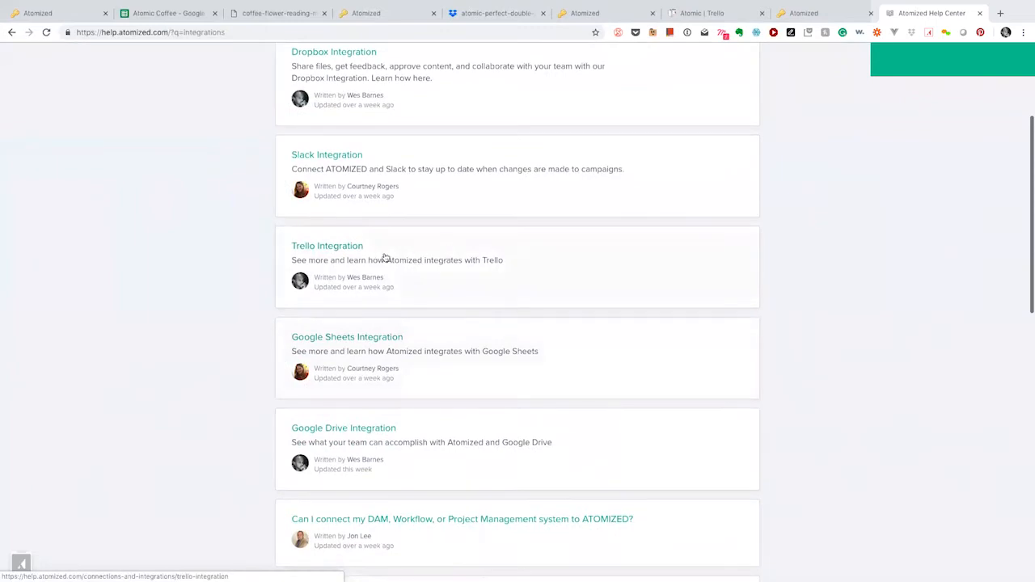
Step: Read through the Trello Integration article, then go back to the integrations results
{"action": "left_click", "coordinate": [352, 249]}
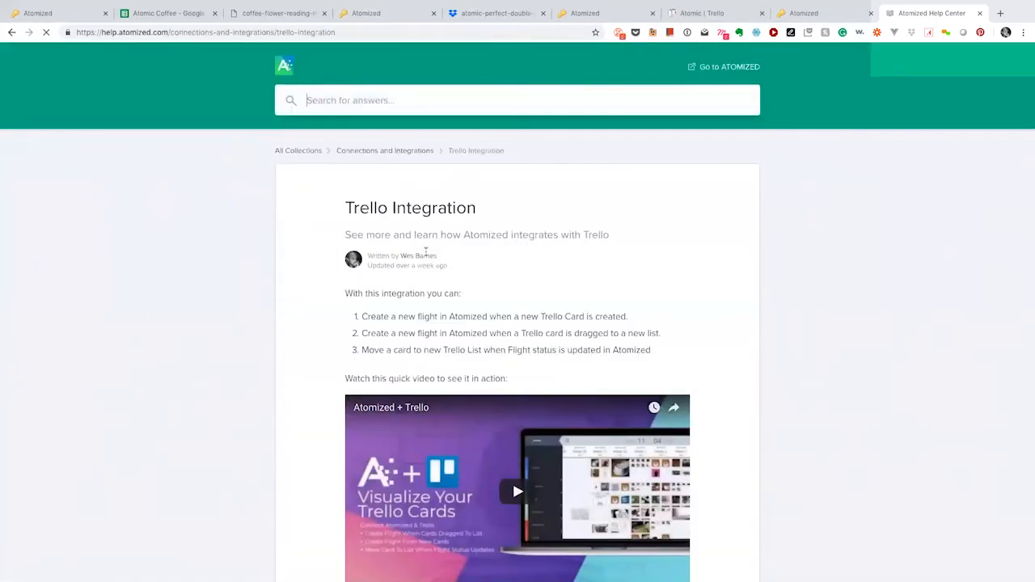
{"action": "scroll", "coordinate": [427, 254], "scroll_direction": "down", "scroll_amount": 5}
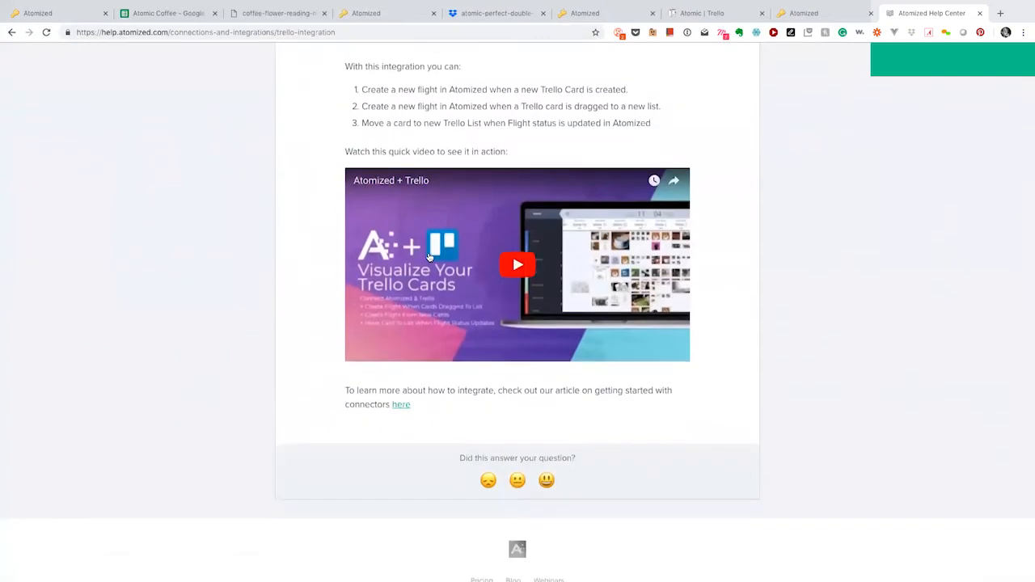
{"action": "scroll", "coordinate": [428, 255], "scroll_direction": "up", "scroll_amount": 5}
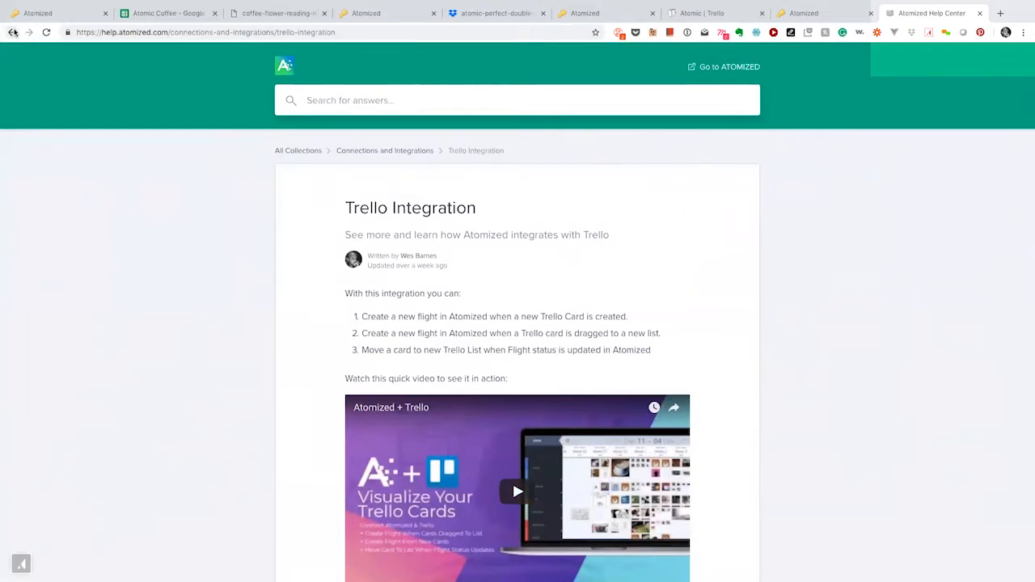
{"action": "left_click", "coordinate": [12, 33]}
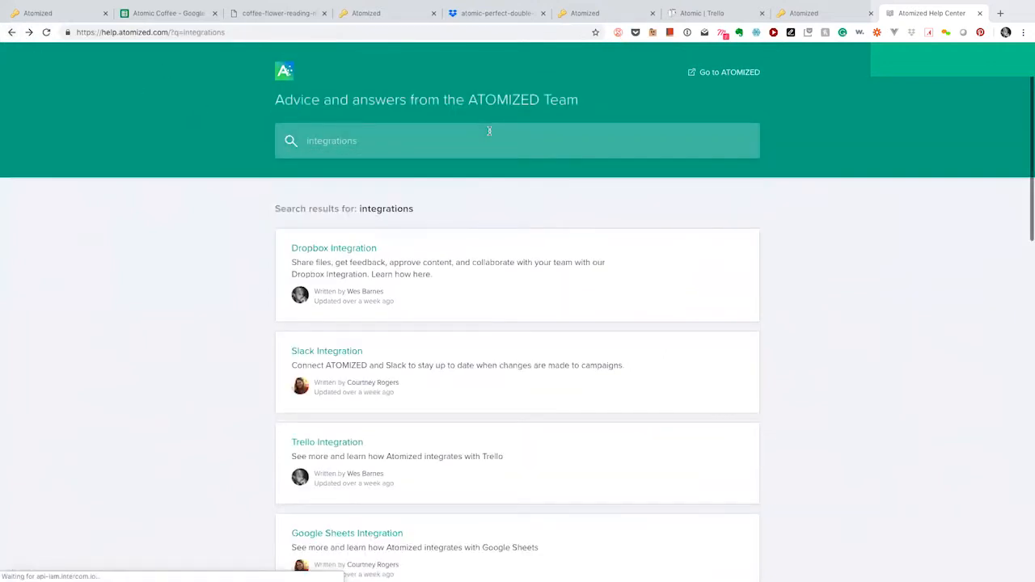